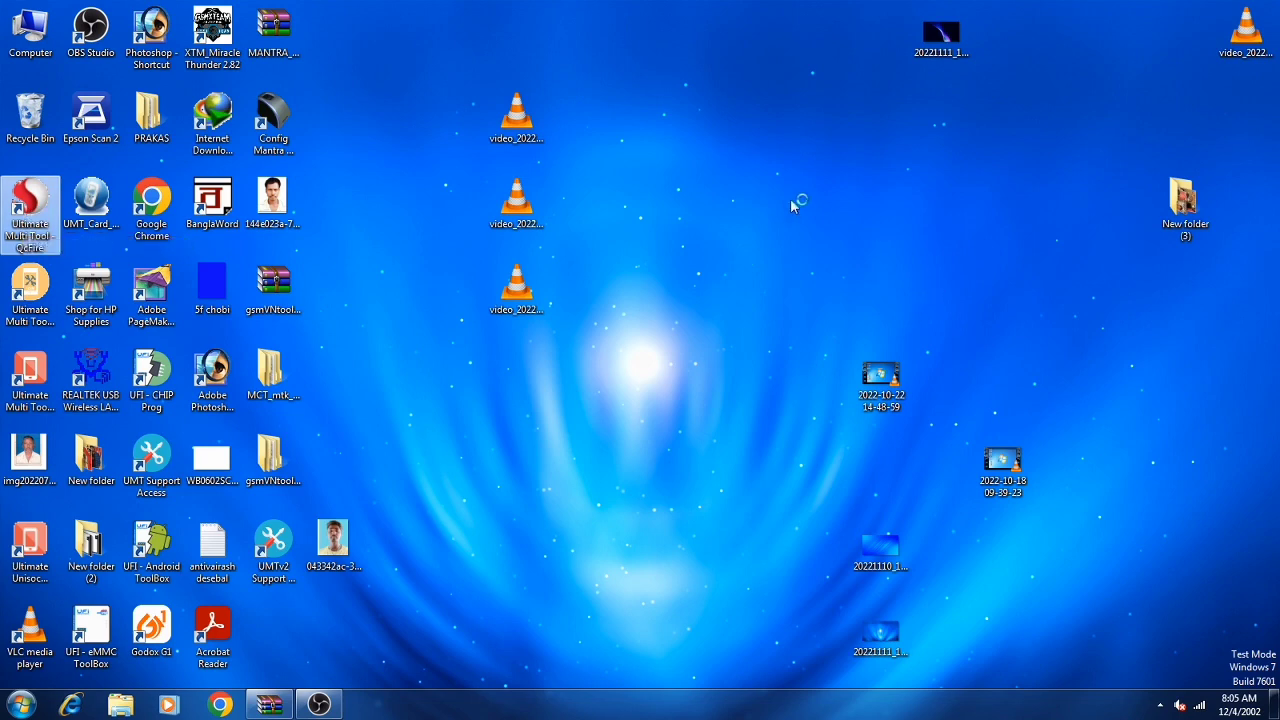
right_click(684, 199)
left_click(728, 250)
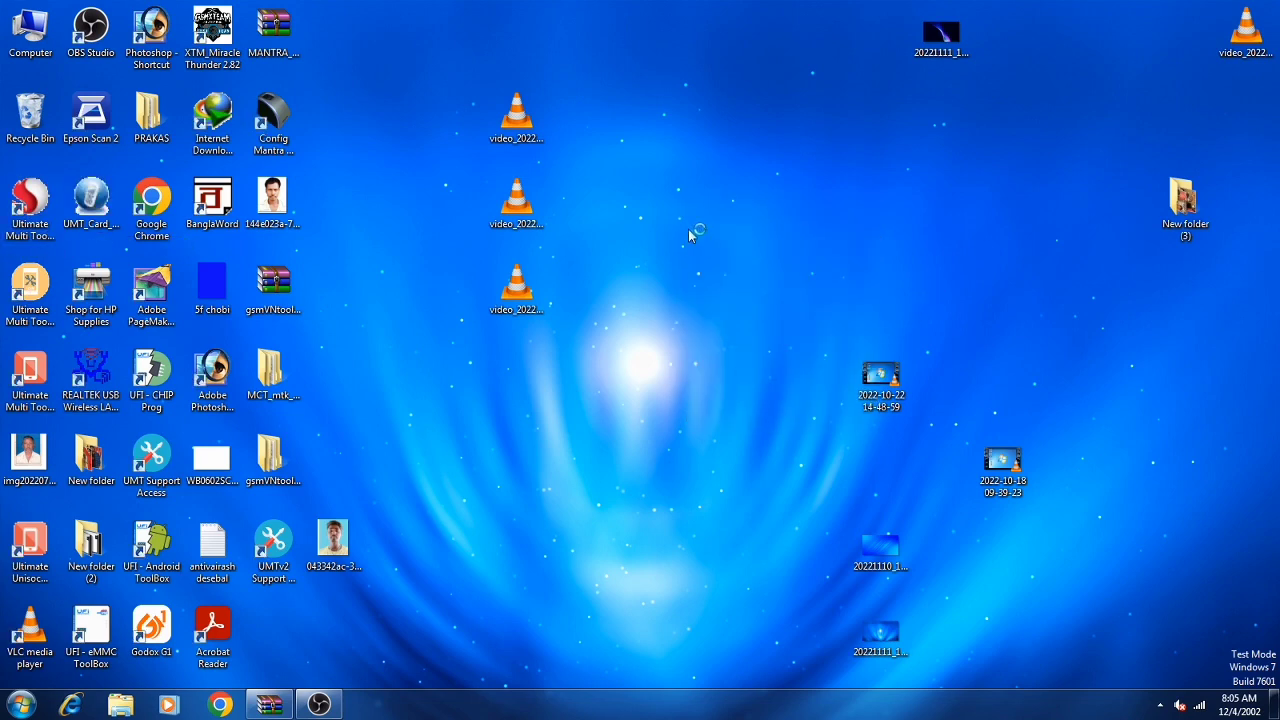
right_click(688, 229)
left_click(720, 275)
right_click(718, 268)
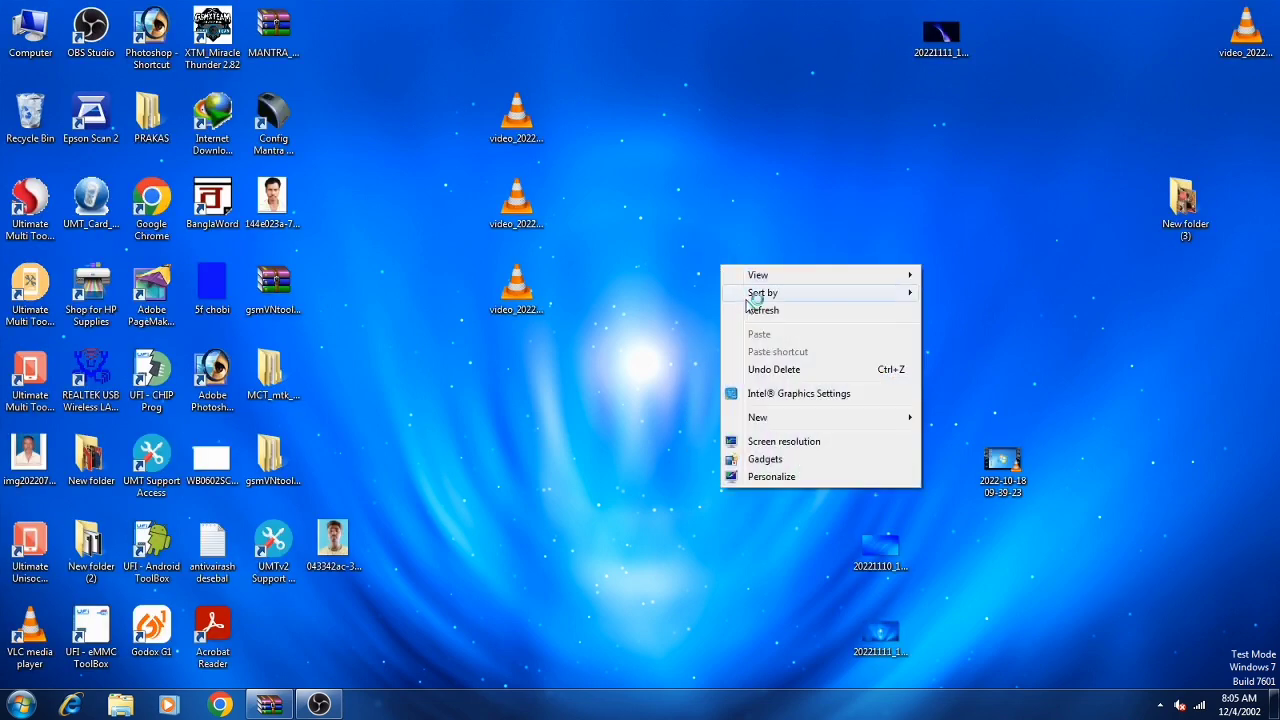
left_click(758, 310)
right_click(712, 278)
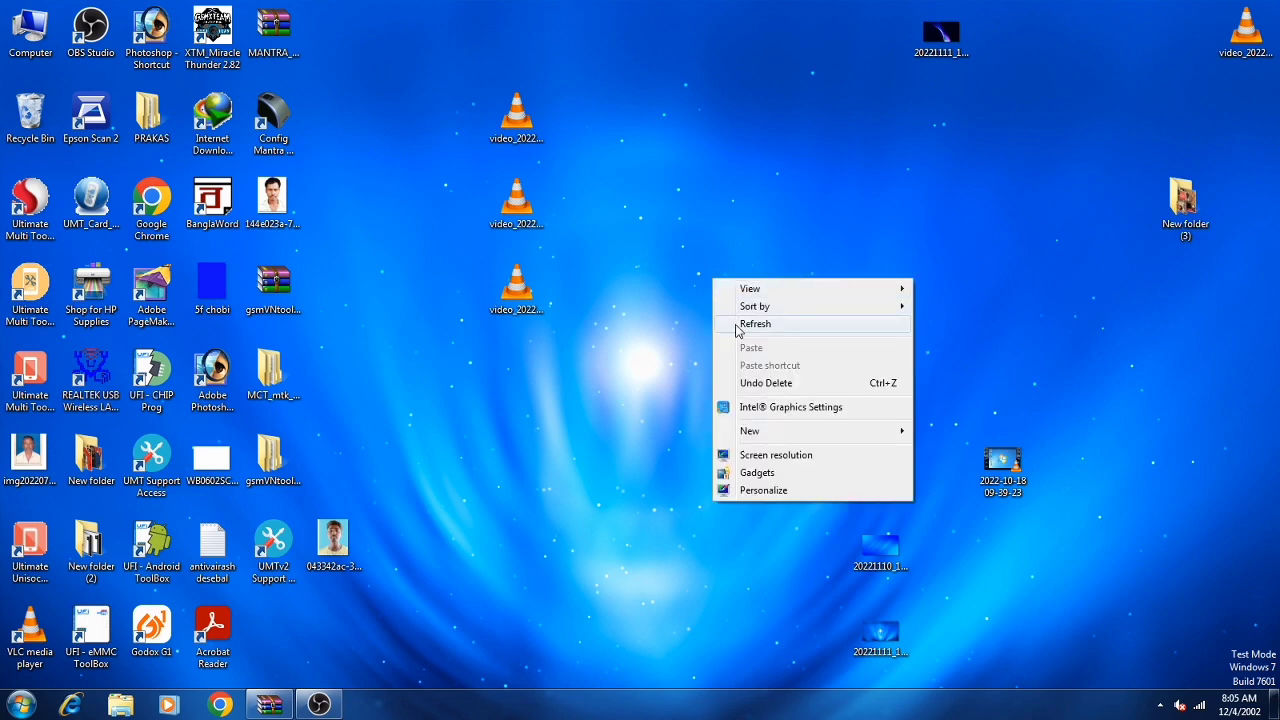
left_click(737, 328)
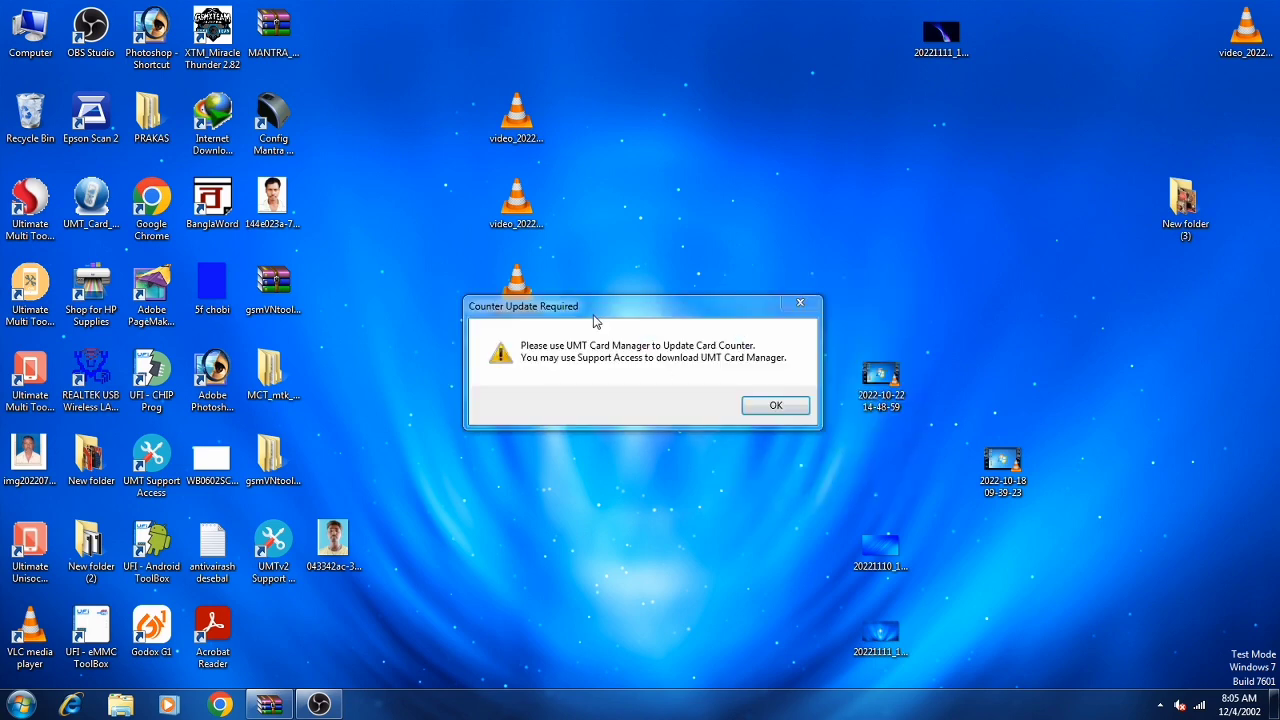
Step: Dismiss the Counter Update Required message and refresh the desktop
left_click_drag(594, 318, 783, 293)
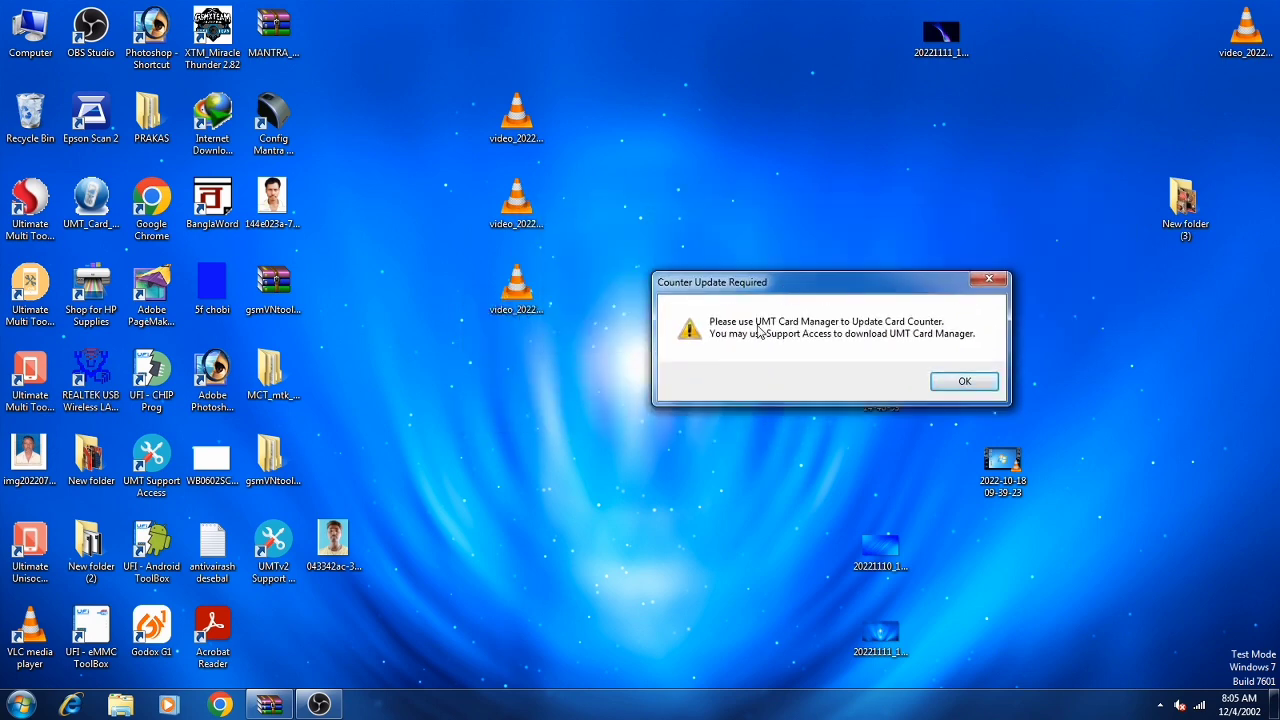
right_click(644, 120)
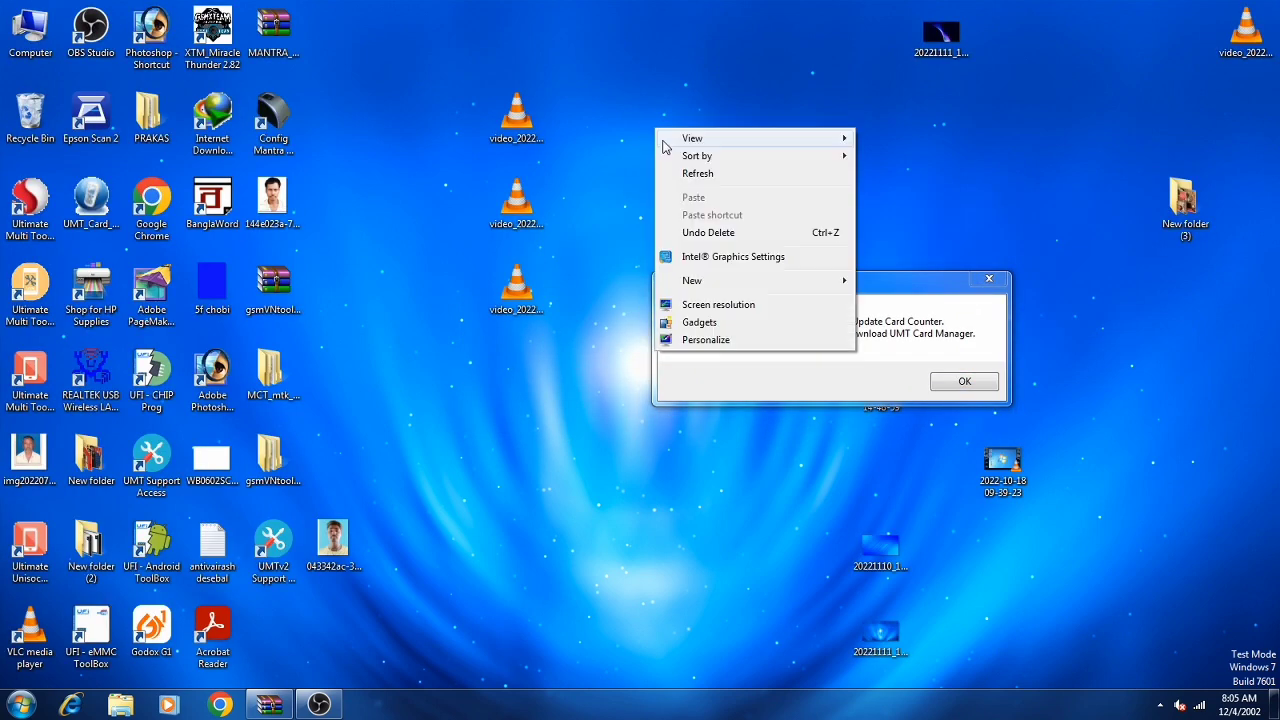
left_click(681, 174)
right_click(672, 157)
left_click(698, 208)
right_click(682, 163)
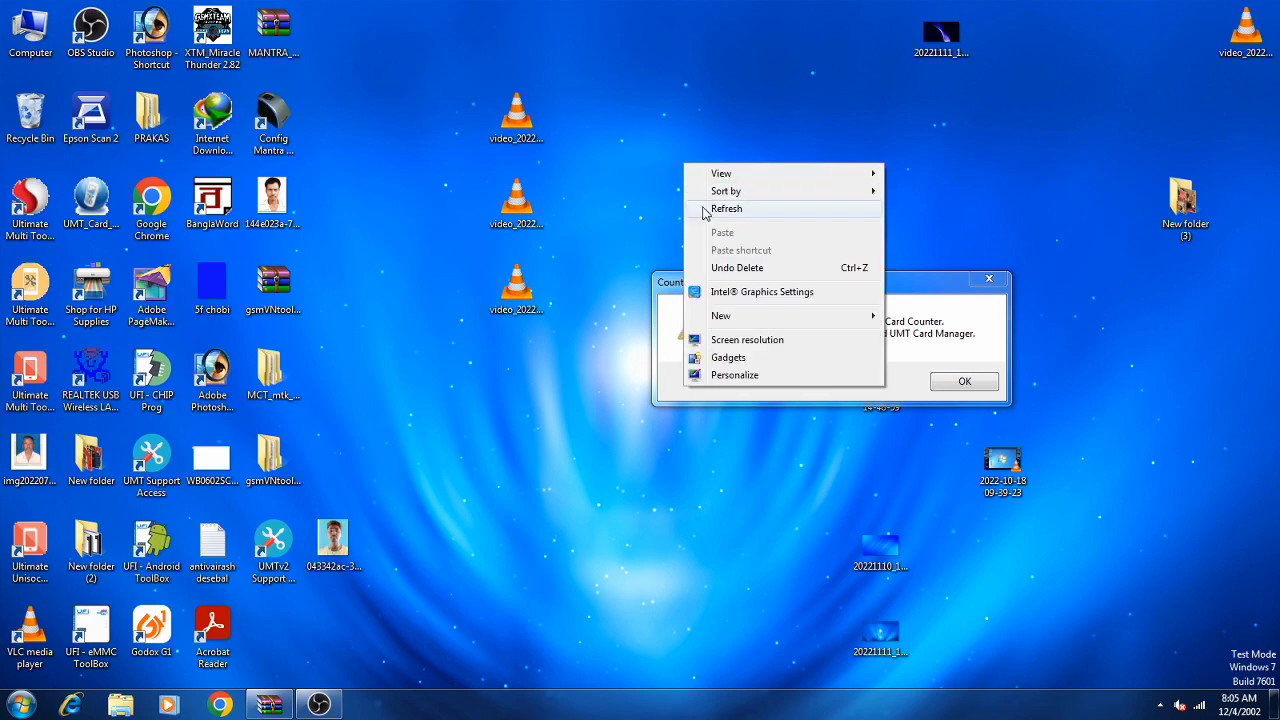
left_click(705, 207)
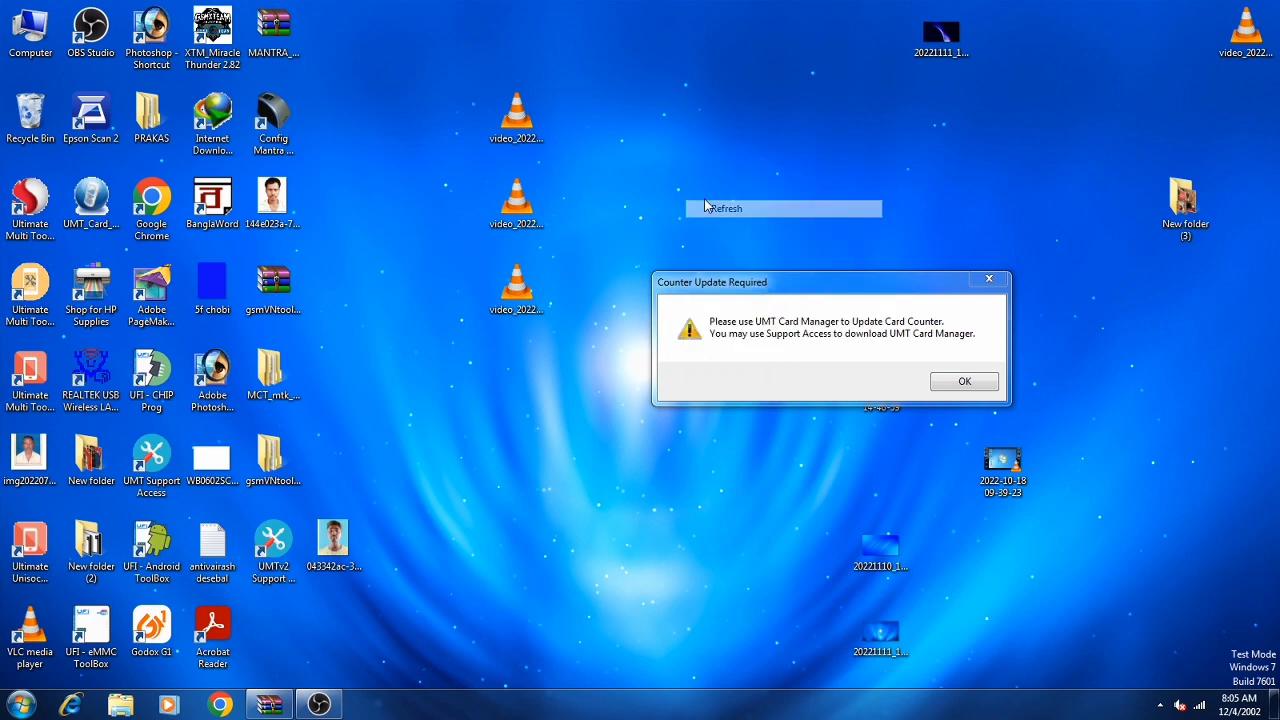
left_click(972, 384)
right_click(618, 212)
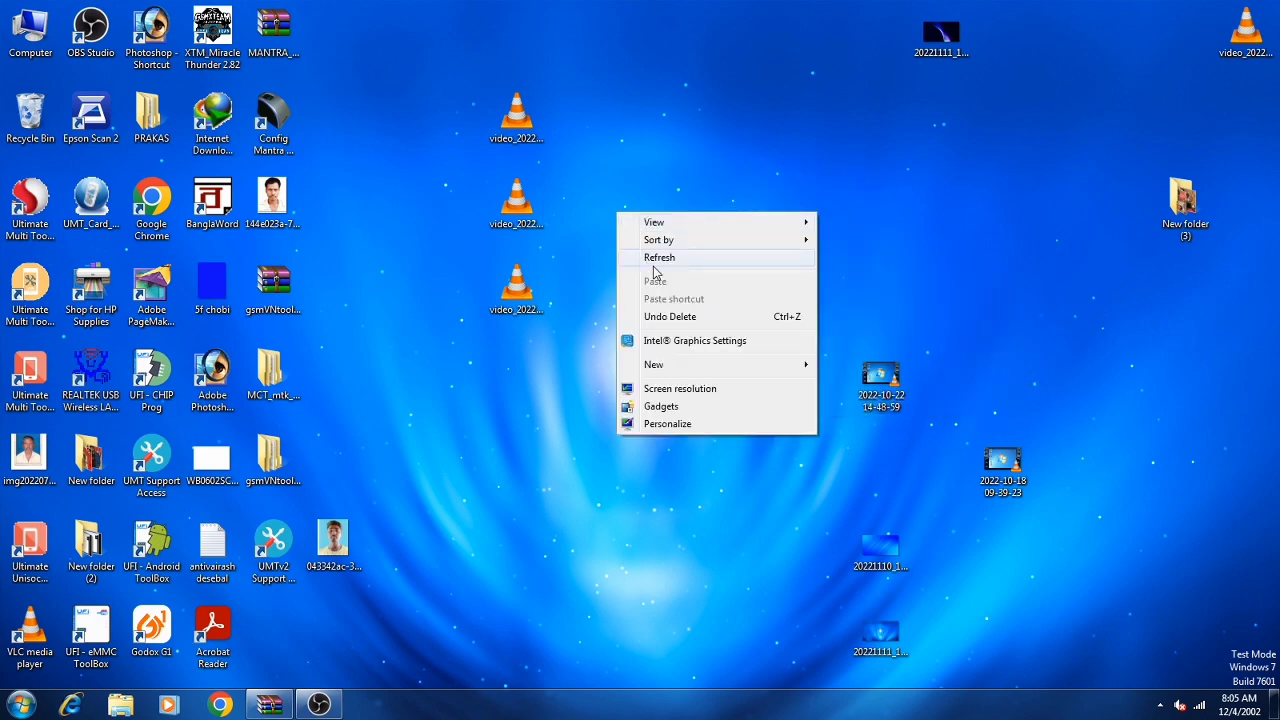
left_click(652, 255)
Step: Check the contents of C:\UMTool\UMT_Support\Downloads for the UMT_Card_Manager archive, and close the folder window
double_click(30, 32)
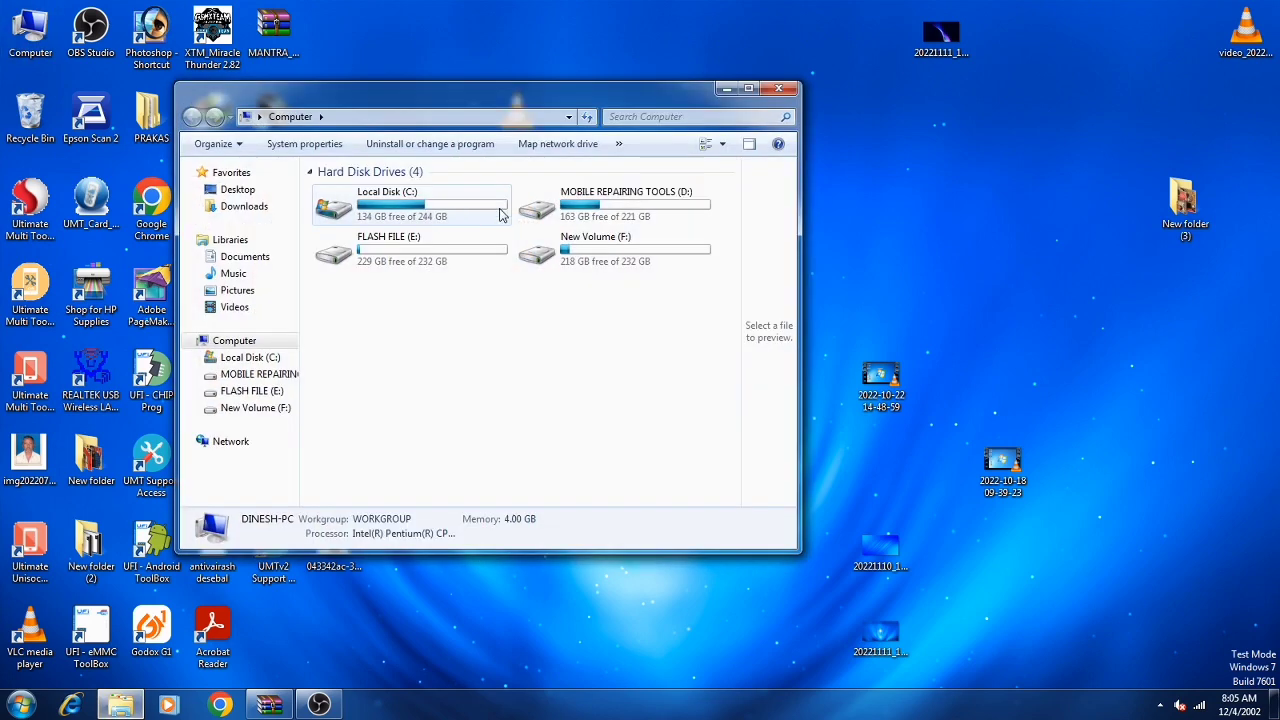
double_click(385, 205)
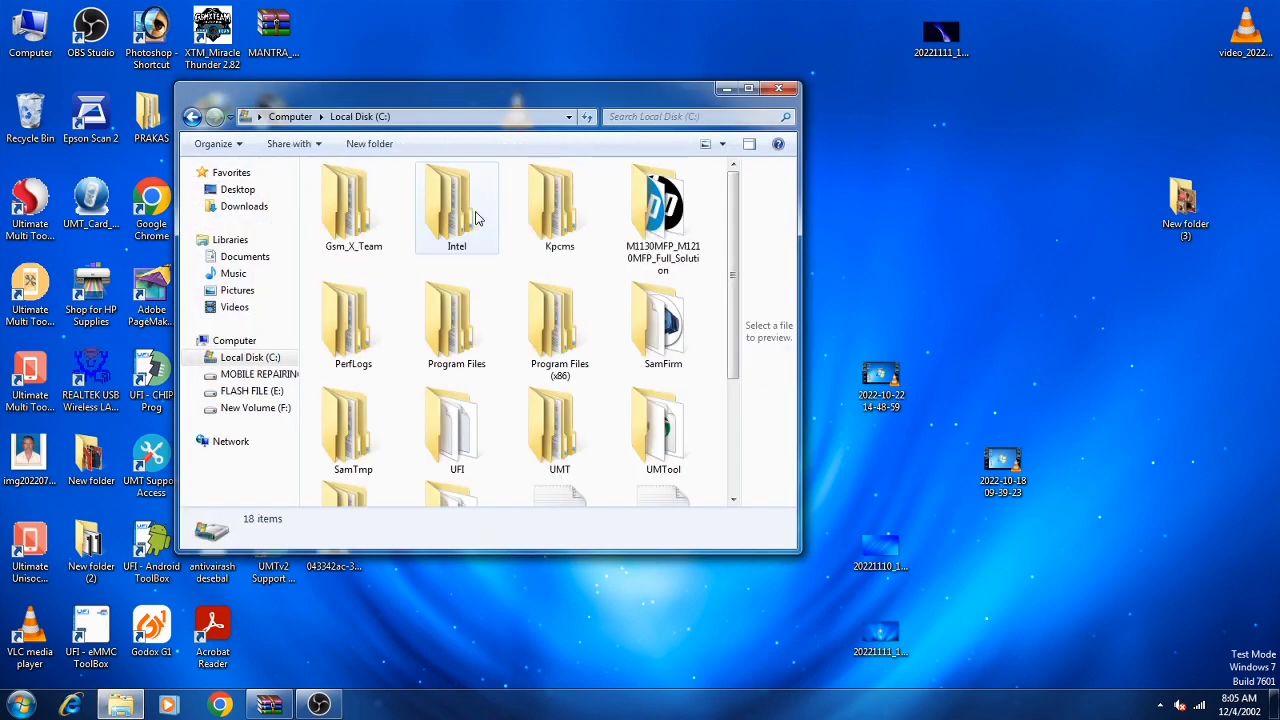
double_click(663, 430)
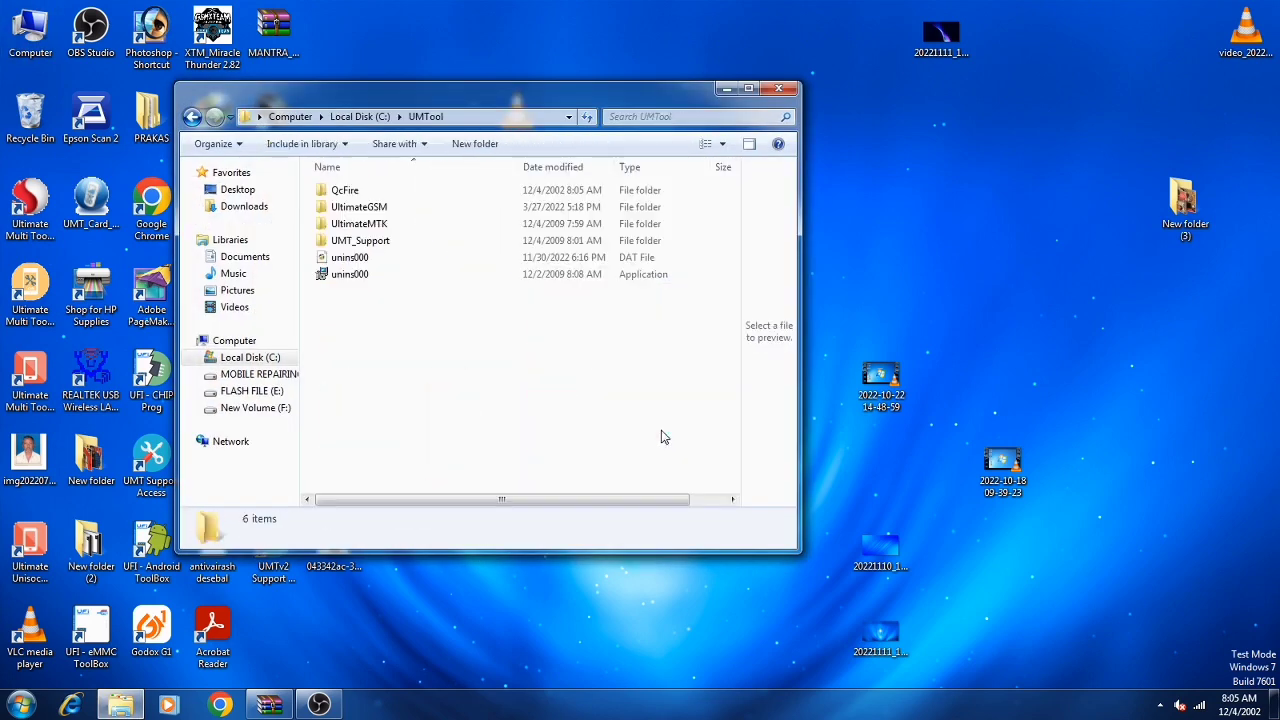
double_click(366, 242)
double_click(380, 192)
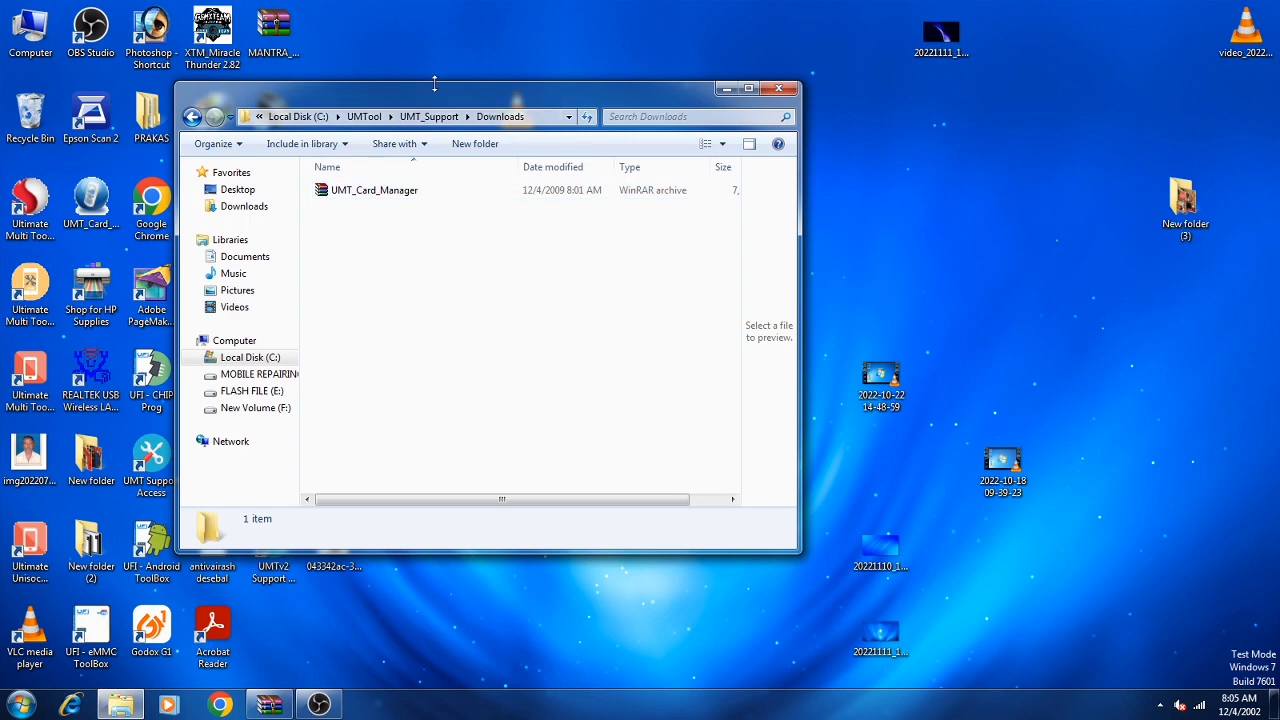
left_click_drag(436, 88, 806, 118)
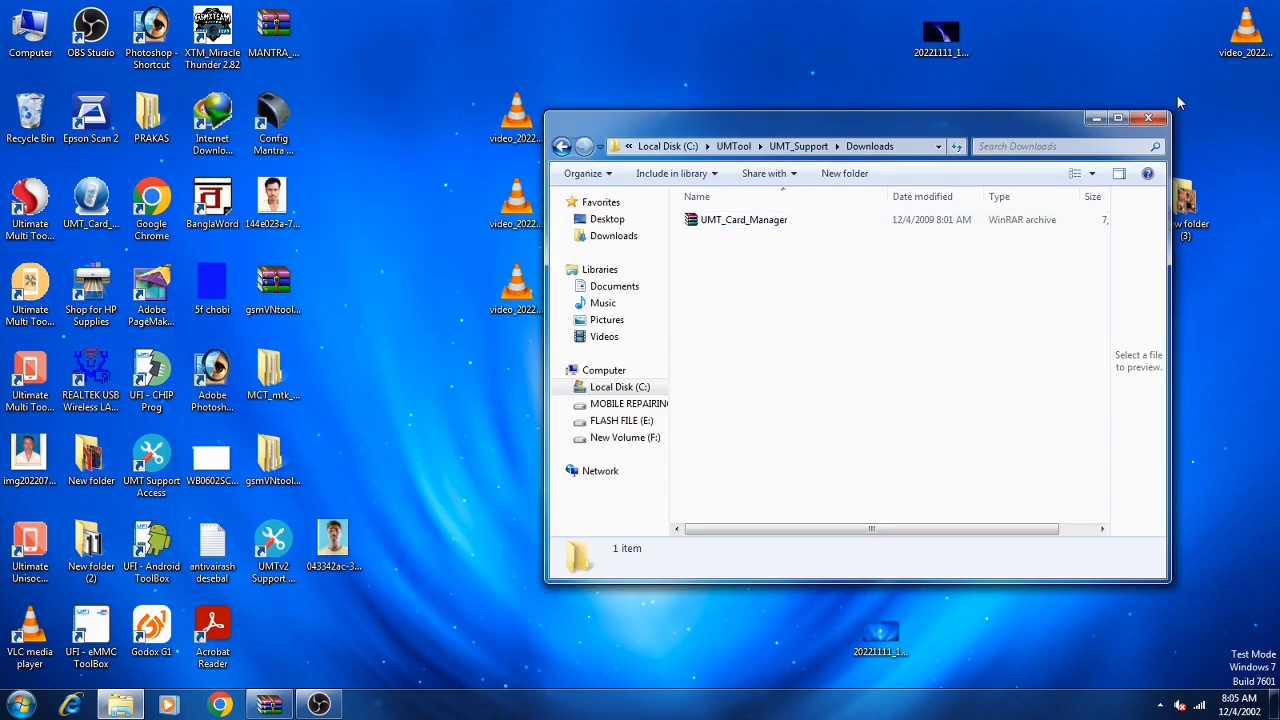
left_click(1147, 118)
Step: Launch UMTv2 Support Access 2.0 from the desktop and let its support area load
left_click(287, 560)
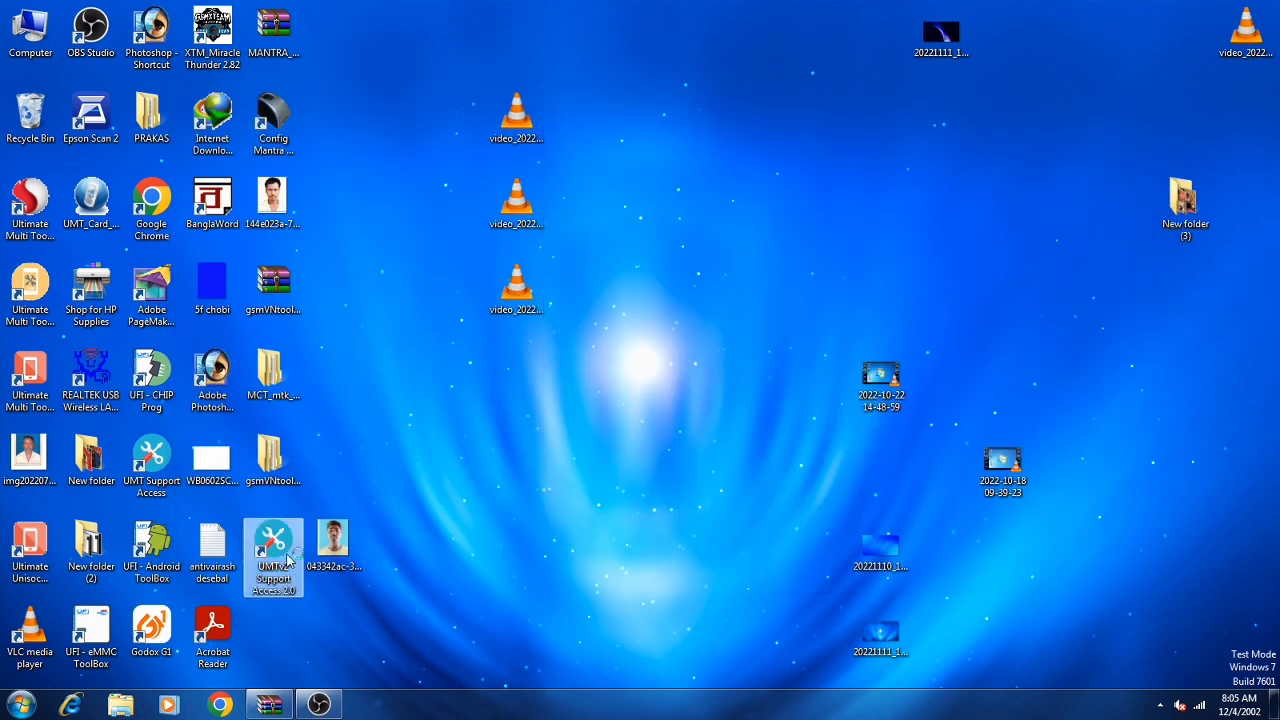
double_click(287, 560)
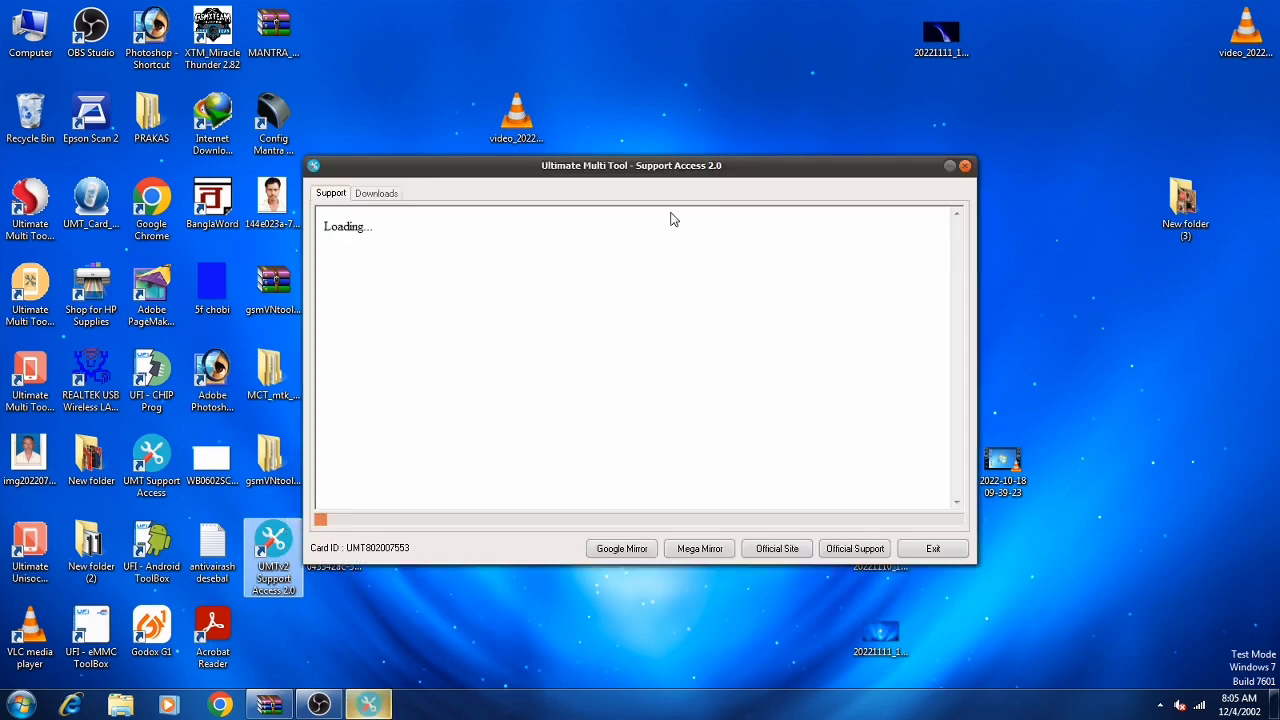
right_click(670, 214)
left_click(593, 36)
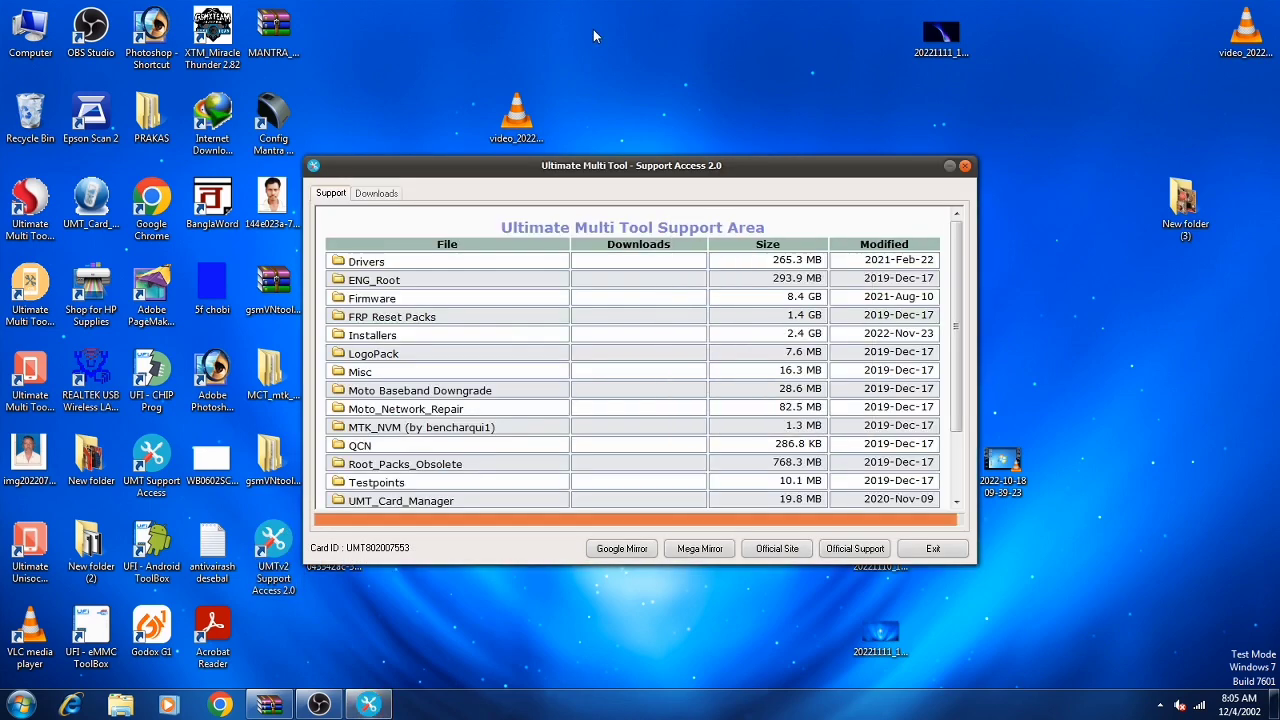
Step: Queue UMT_Card_Manager.rar from the UMT_Card_Manager support folder and download it
left_click(418, 500)
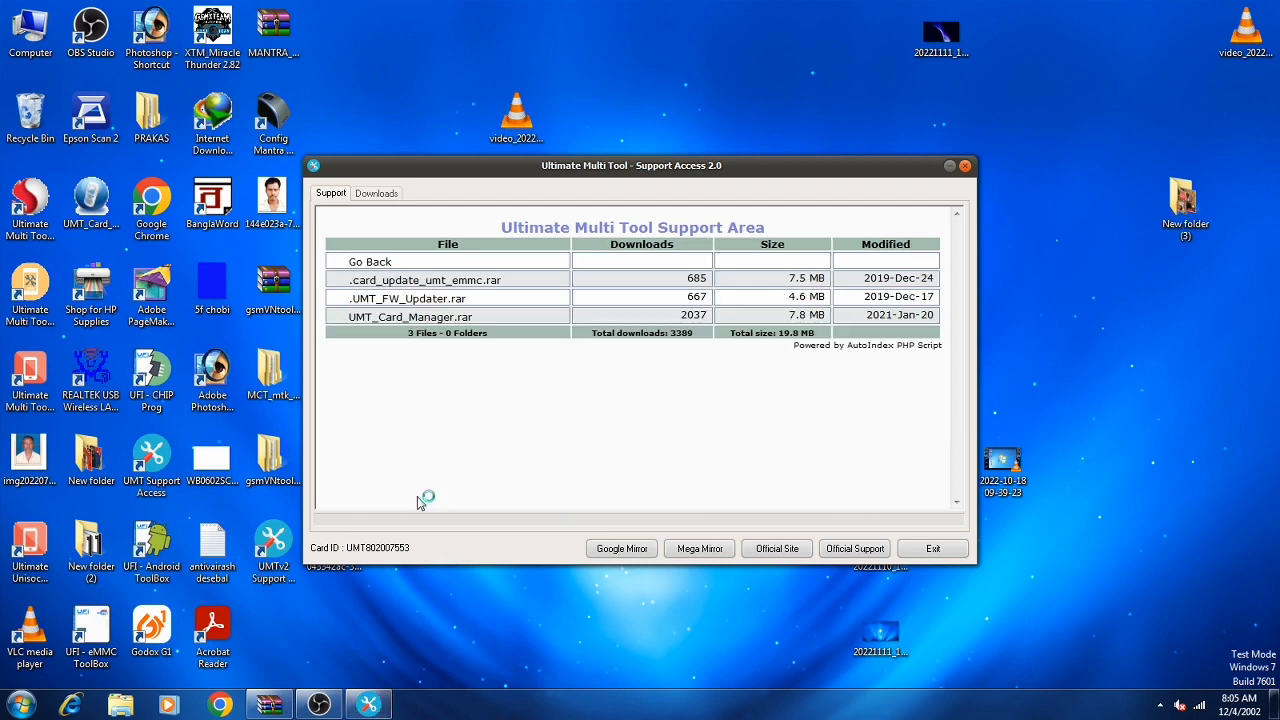
left_click(424, 318)
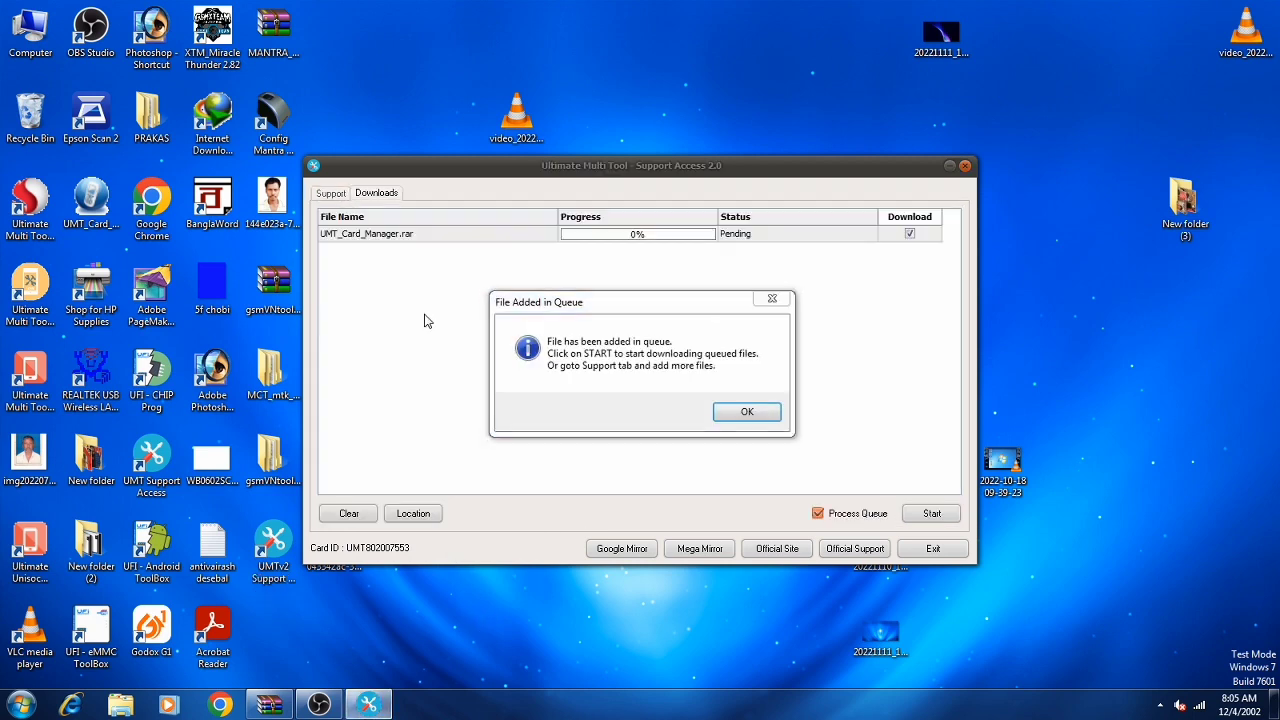
left_click(747, 411)
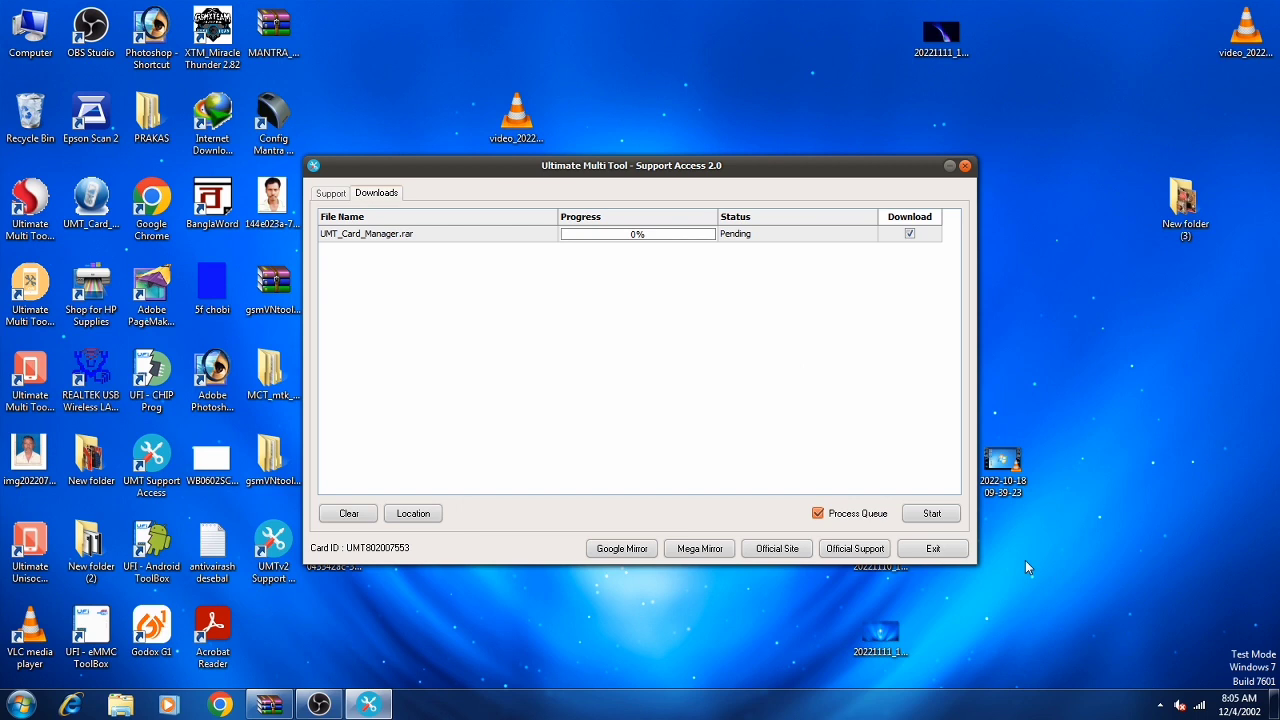
left_click(918, 517)
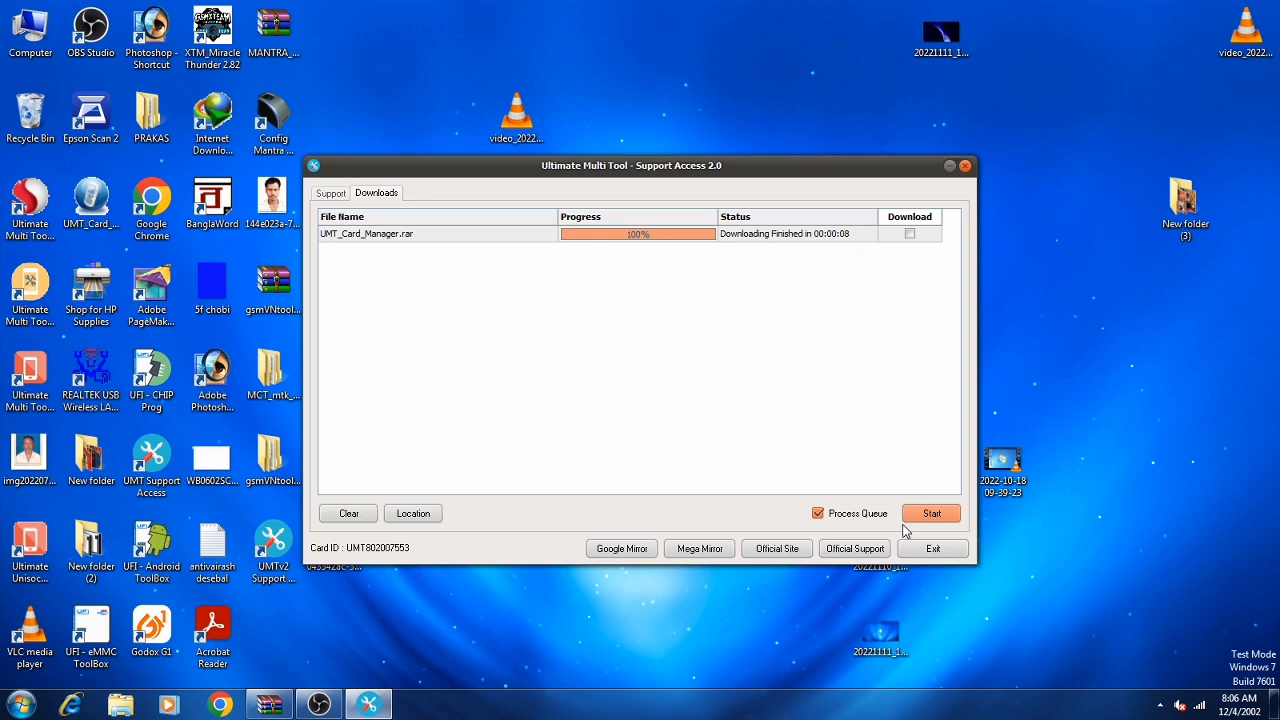
Step: Open the downloaded UMT_Card_Manager.rar from its download location and run the UMT Card Manager application inside it
left_click(413, 513)
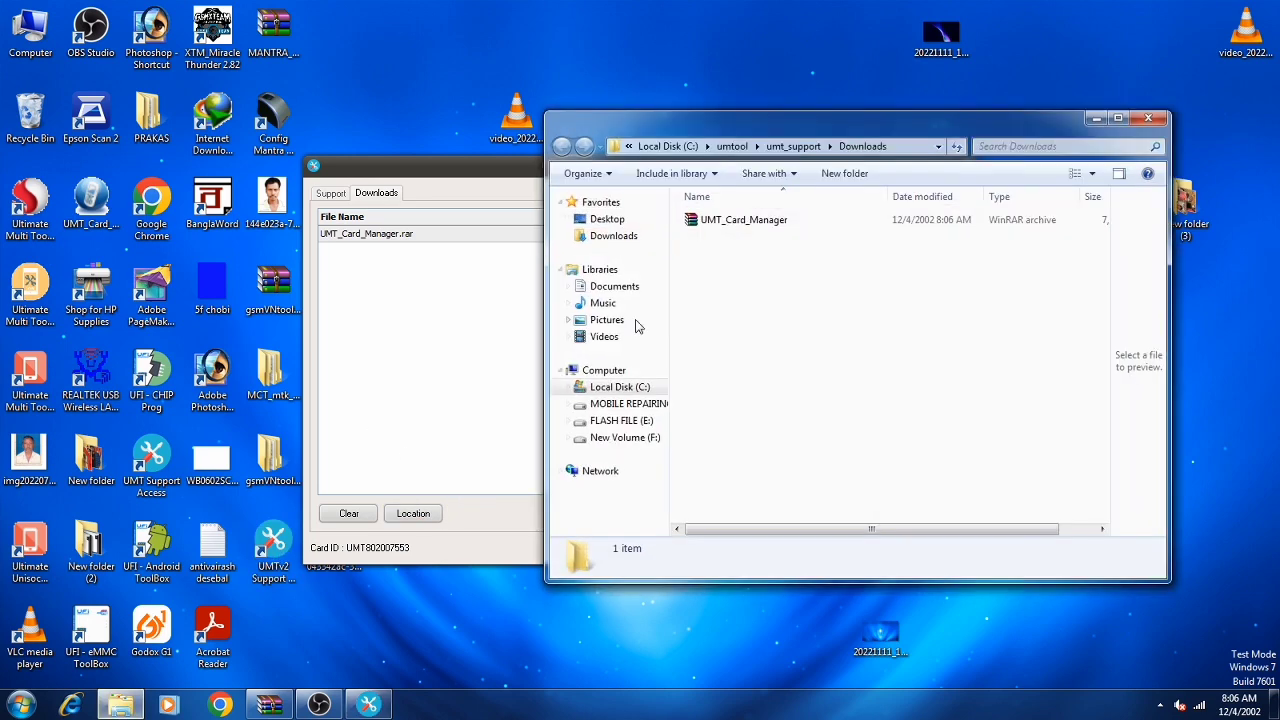
double_click(766, 222)
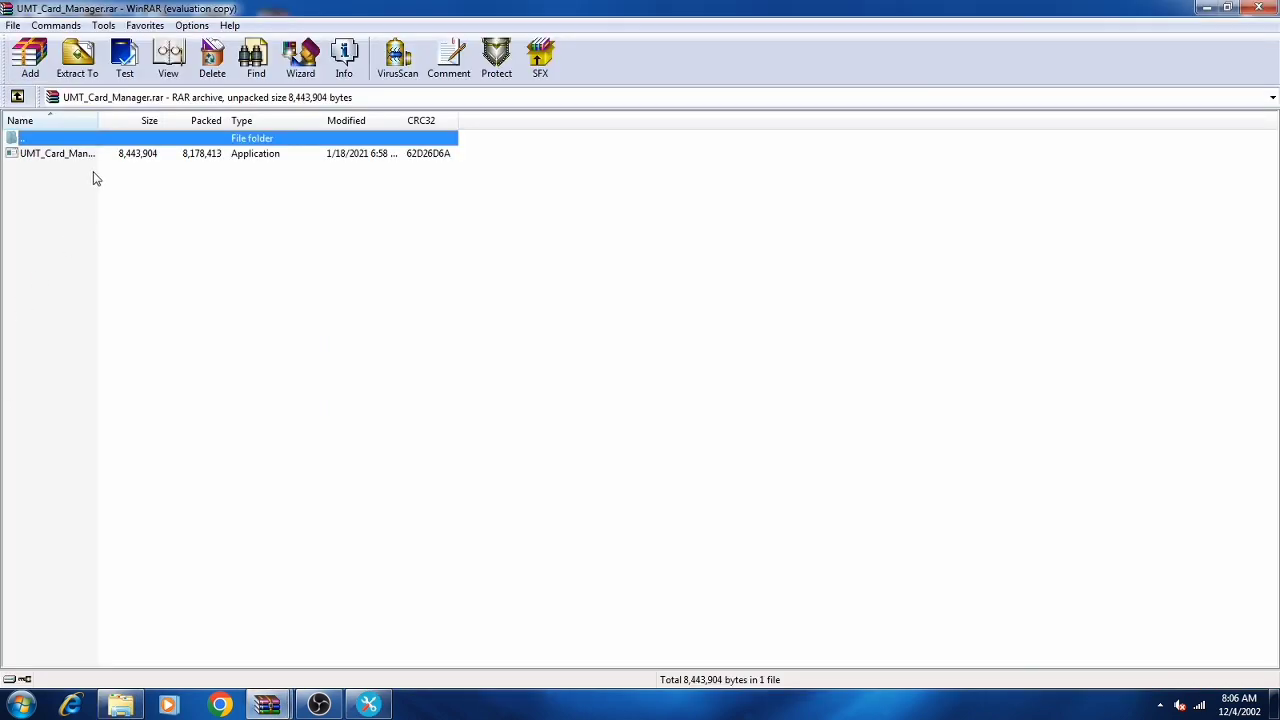
left_click(88, 155)
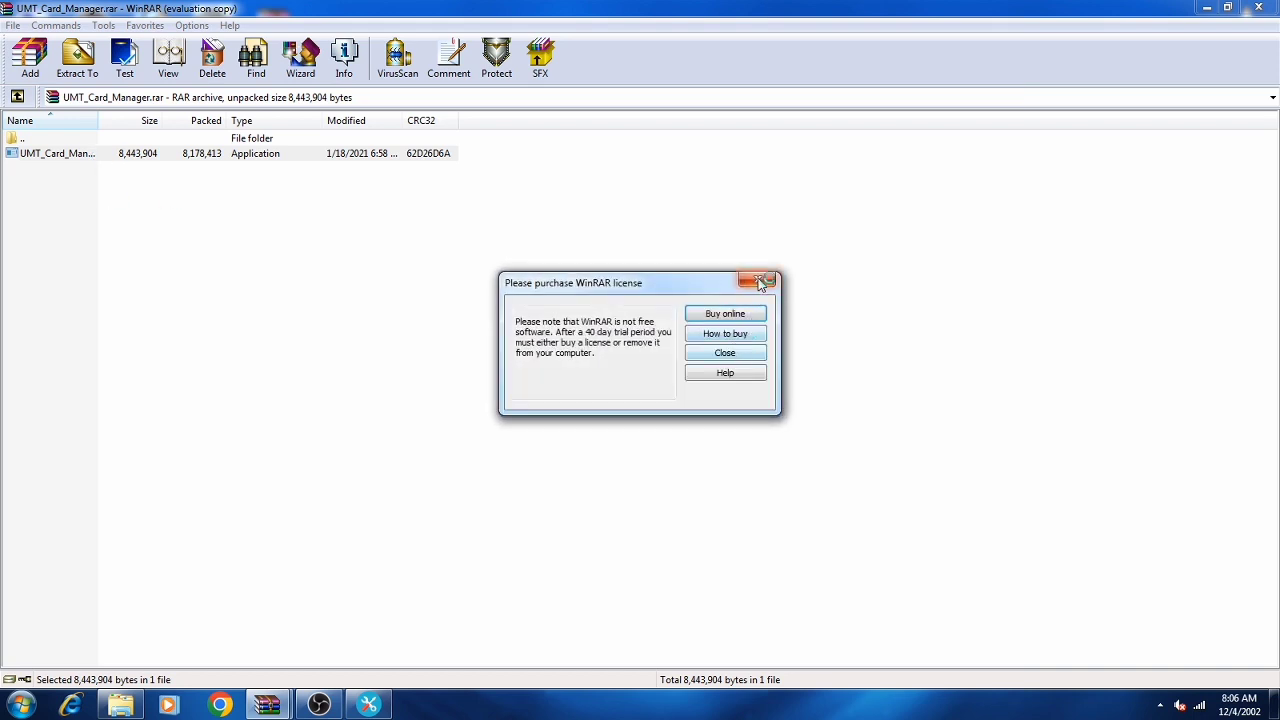
left_click(762, 281)
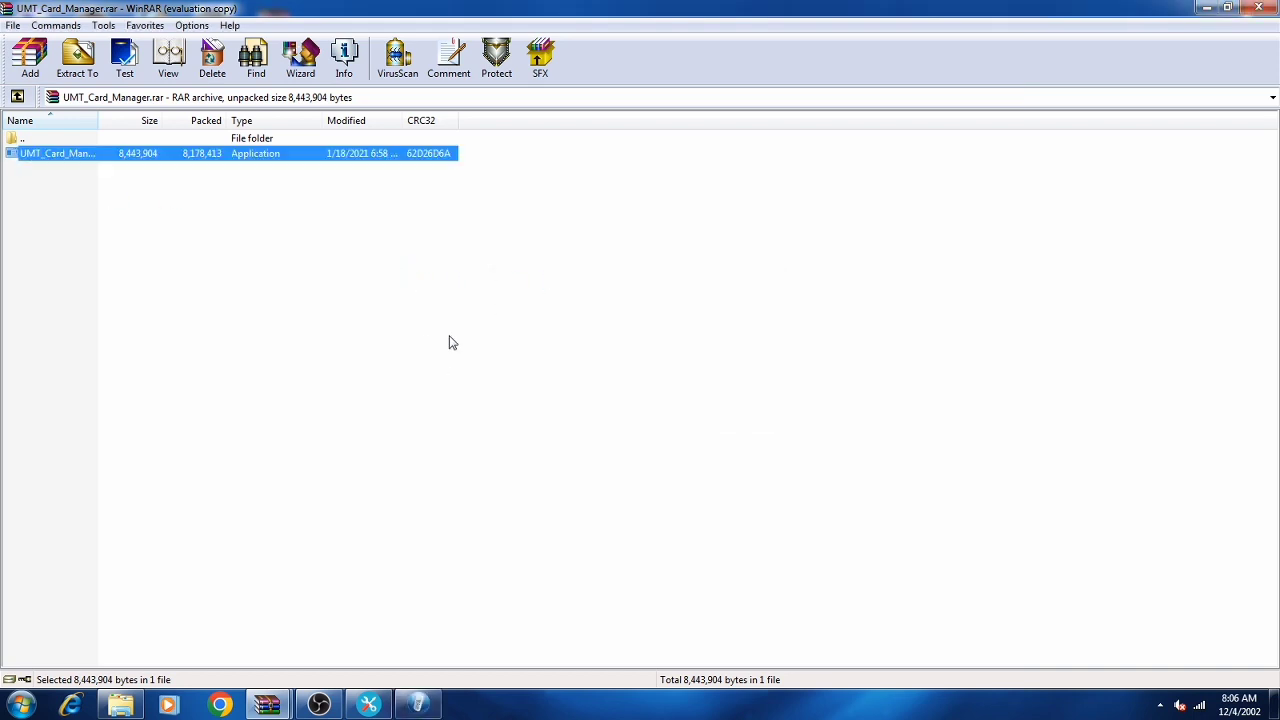
double_click(265, 160)
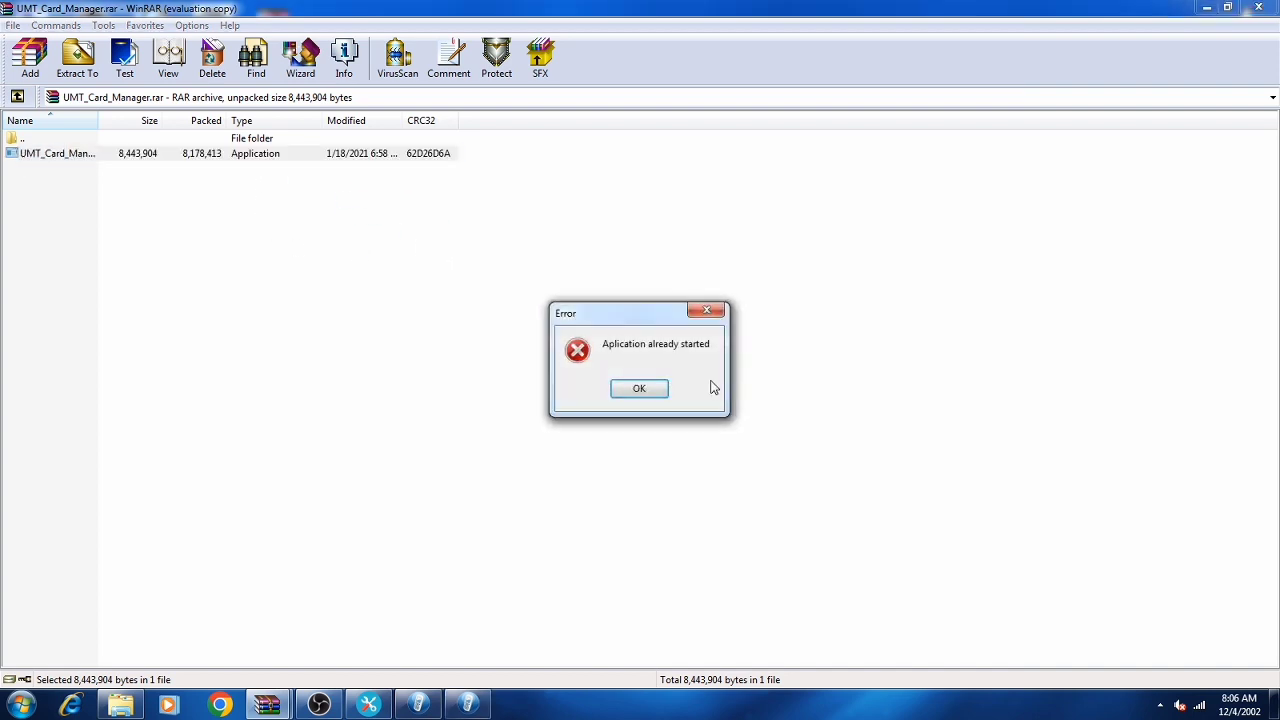
left_click(706, 310)
left_click(418, 706)
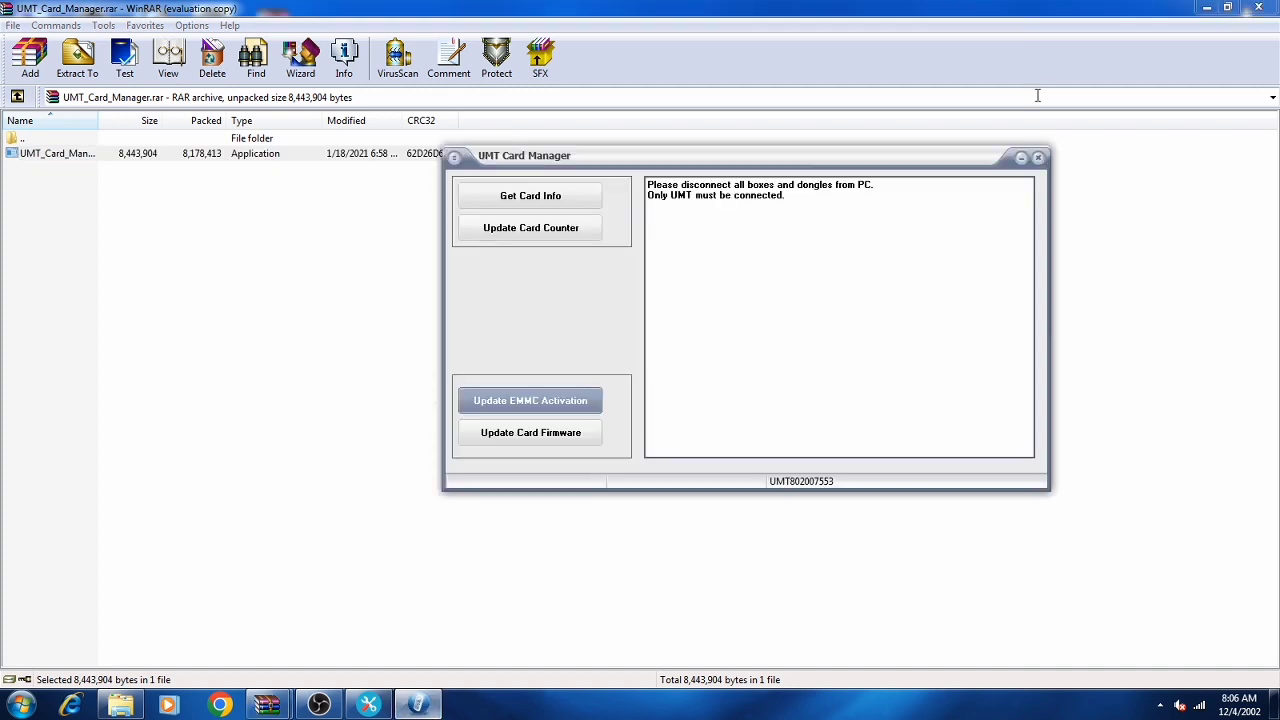
Step: Retrieve the card info in UMT Card Manager and examine the card's activation expiry date
left_click_drag(658, 155, 737, 203)
left_click(648, 244)
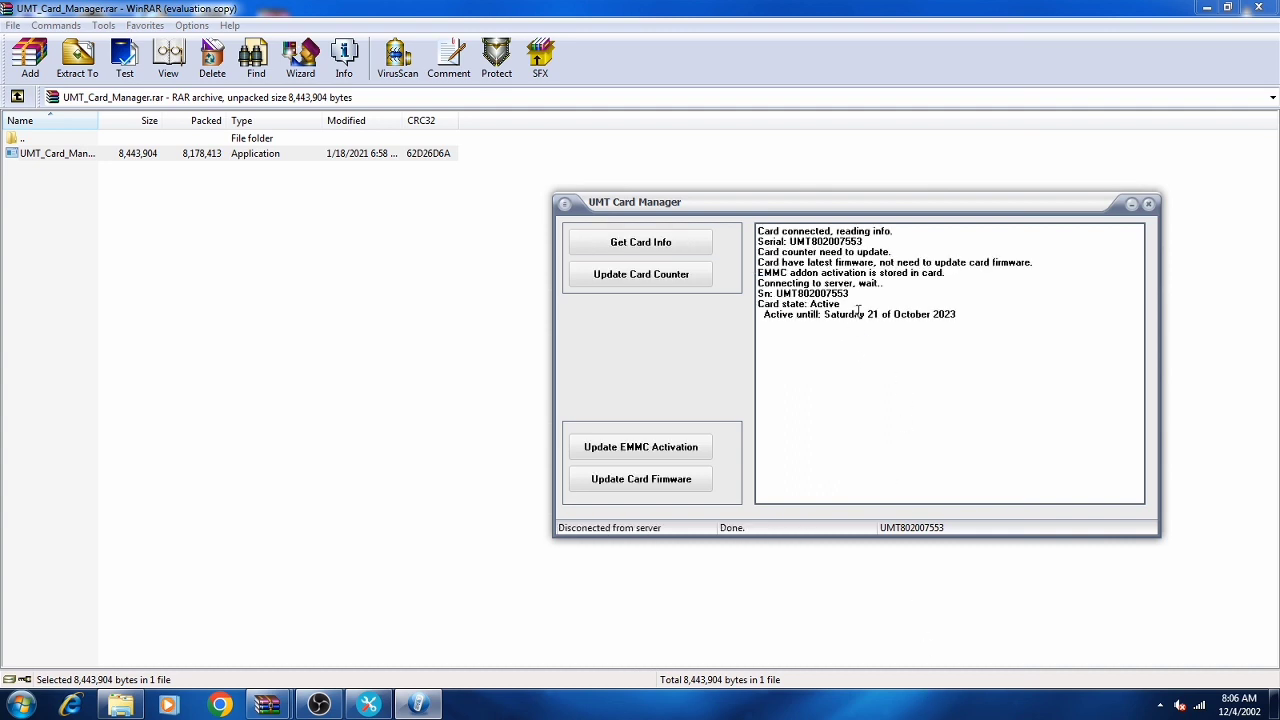
left_click_drag(871, 317, 934, 318)
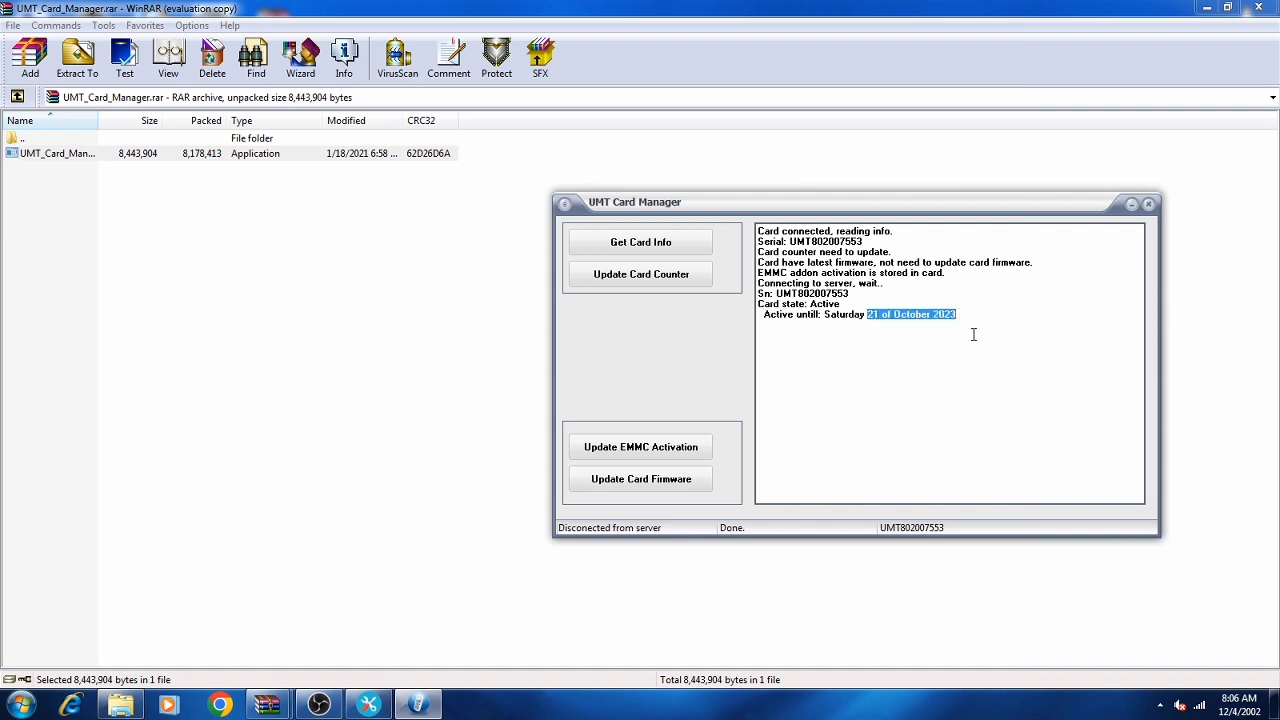
left_click(953, 322)
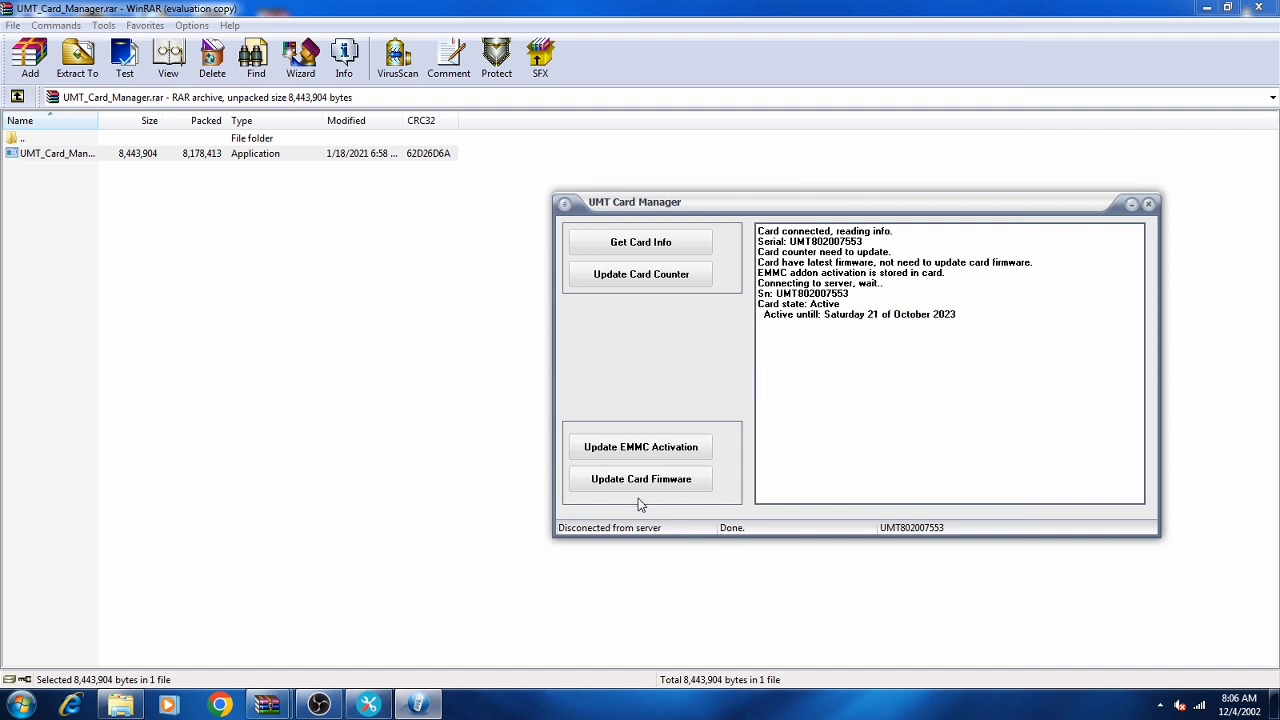
Step: Update the card counter in UMT Card Manager and check the result in the log
left_click(641, 280)
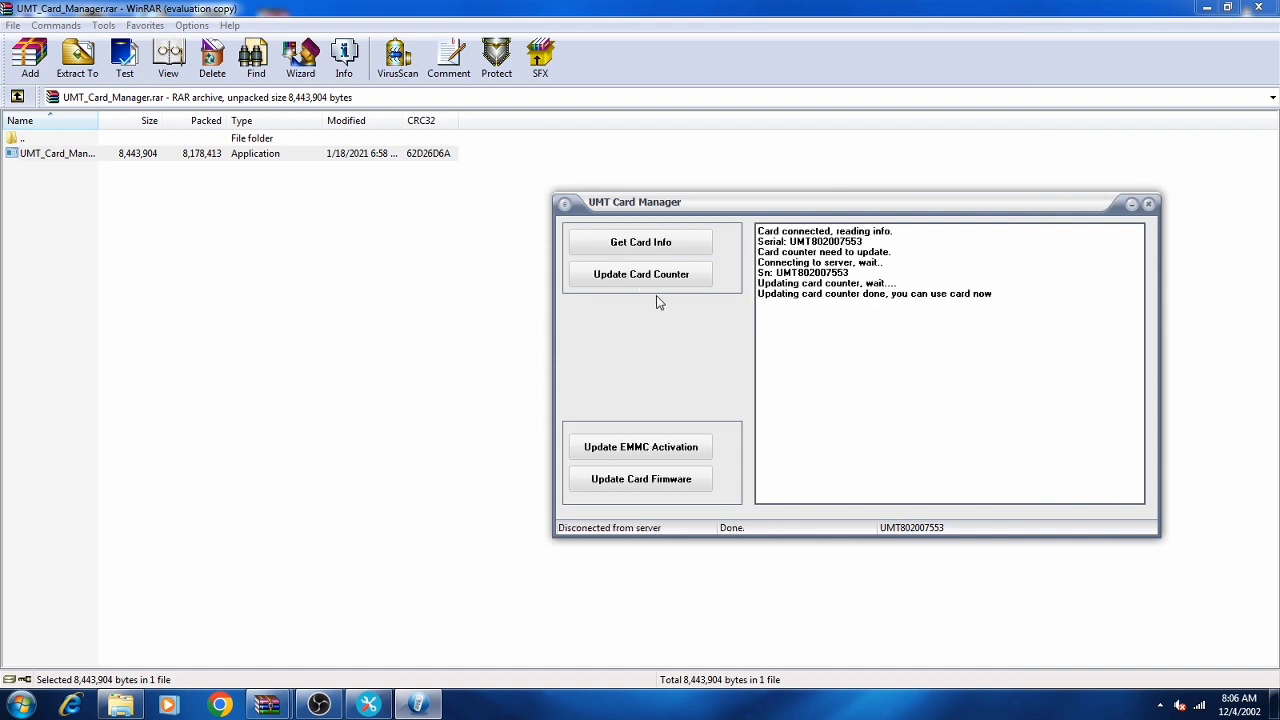
left_click_drag(758, 293, 1037, 289)
left_click(860, 413)
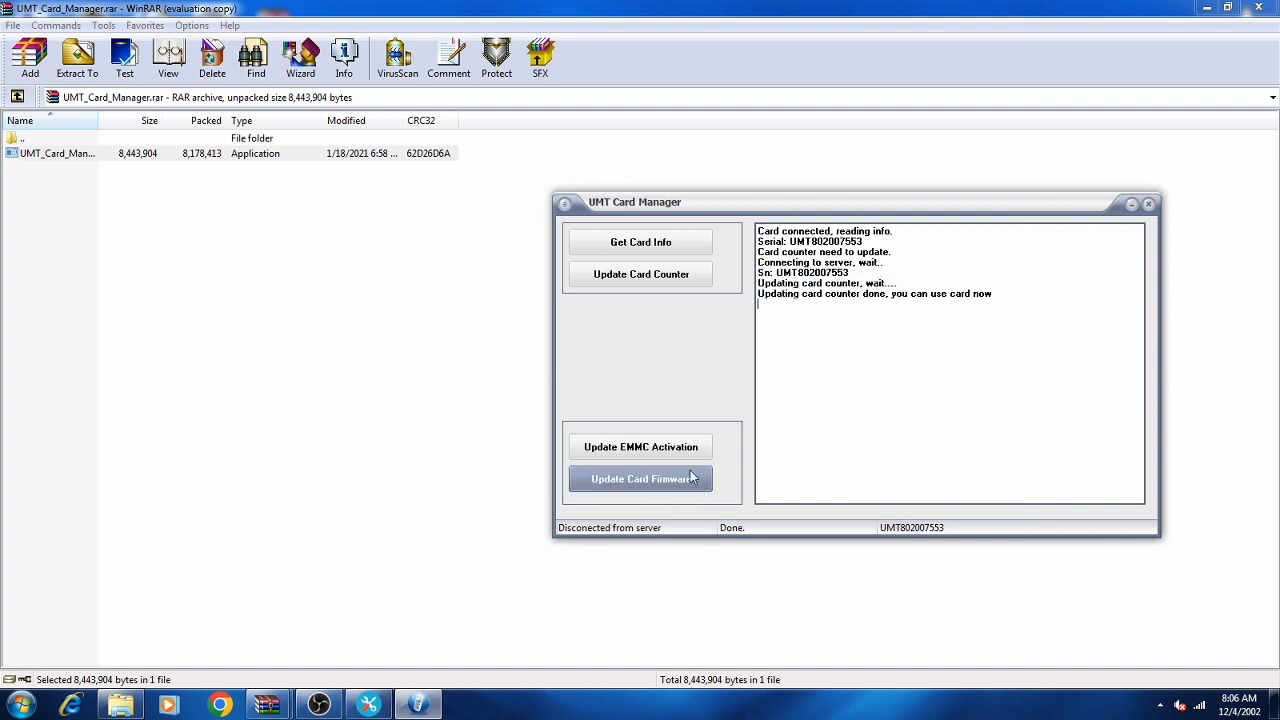
Step: Run the card firmware update, and close UMT Card Manager and the WinRAR archive window
left_click(627, 482)
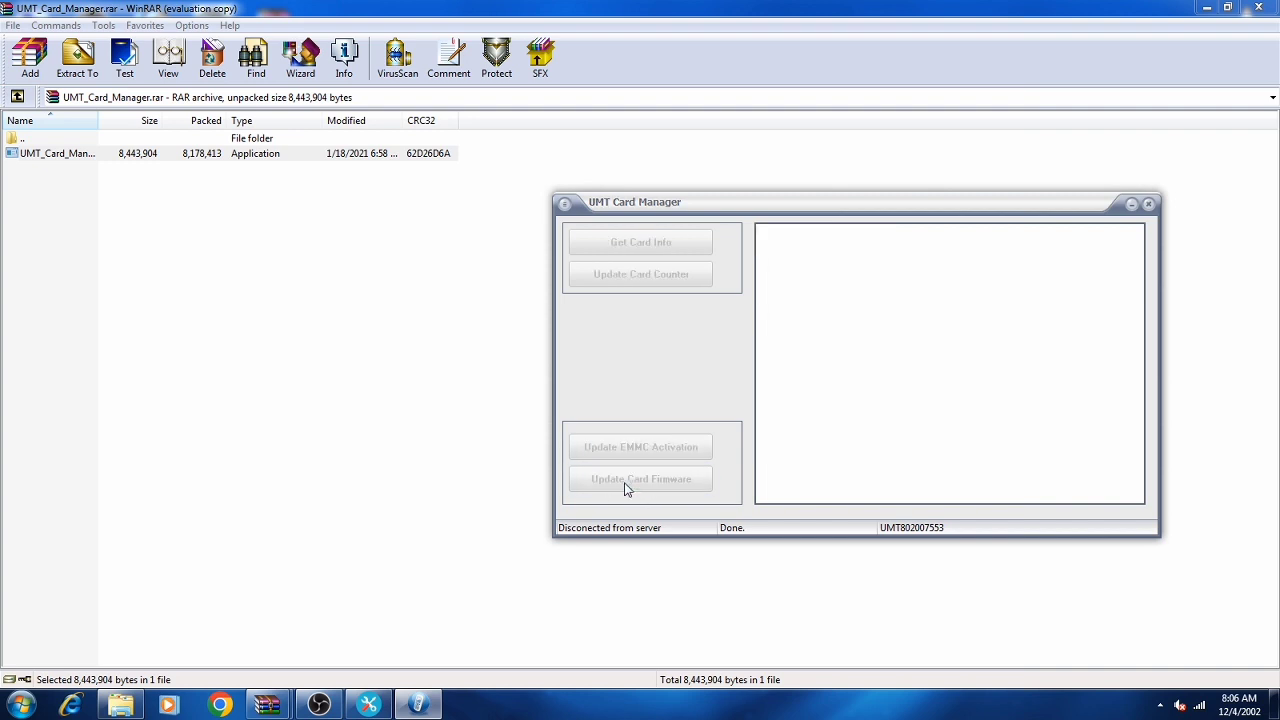
left_click(612, 418)
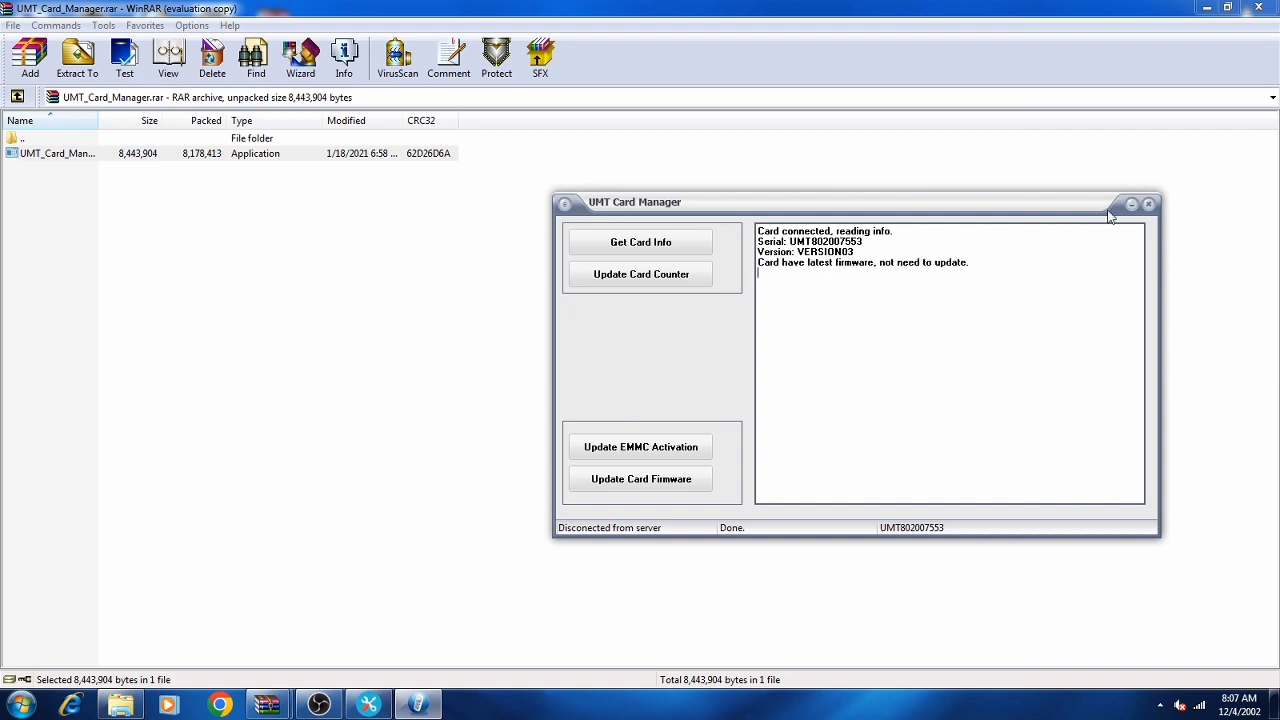
left_click(1148, 204)
left_click(1259, 10)
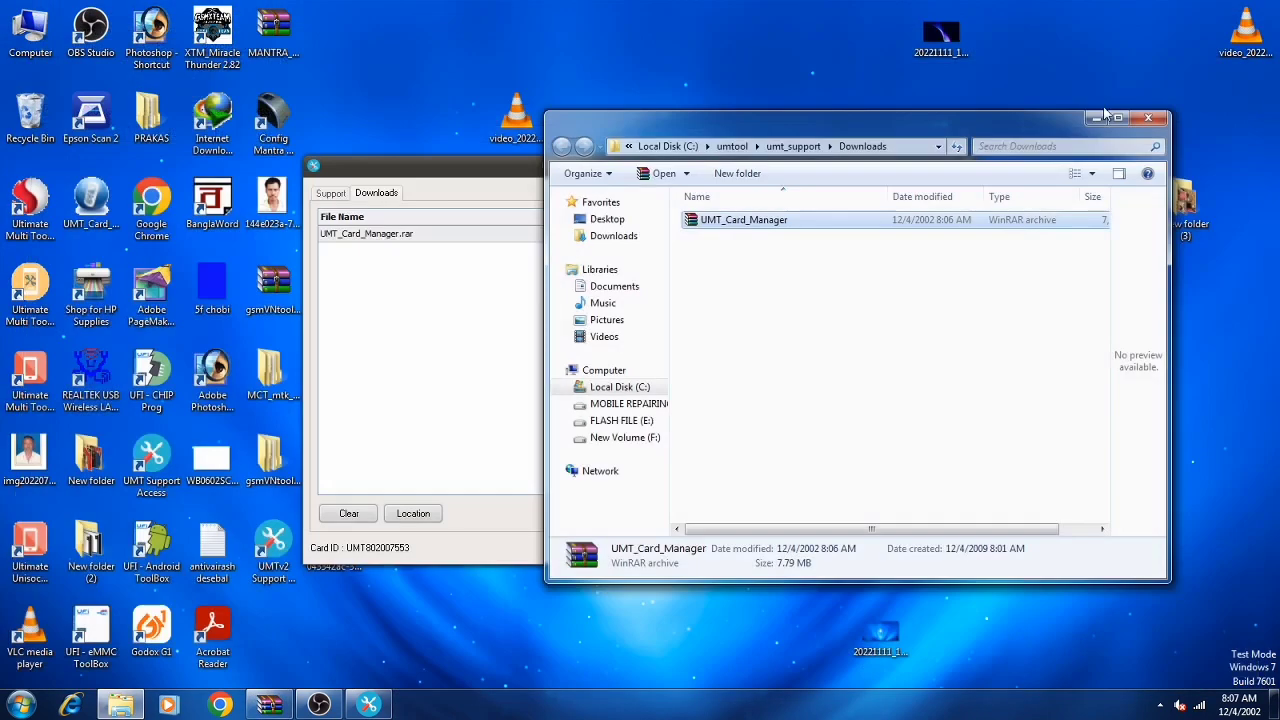
Step: Close the Downloads folder window and the Ultimate Multi Tool Support Access application
left_click(1160, 114)
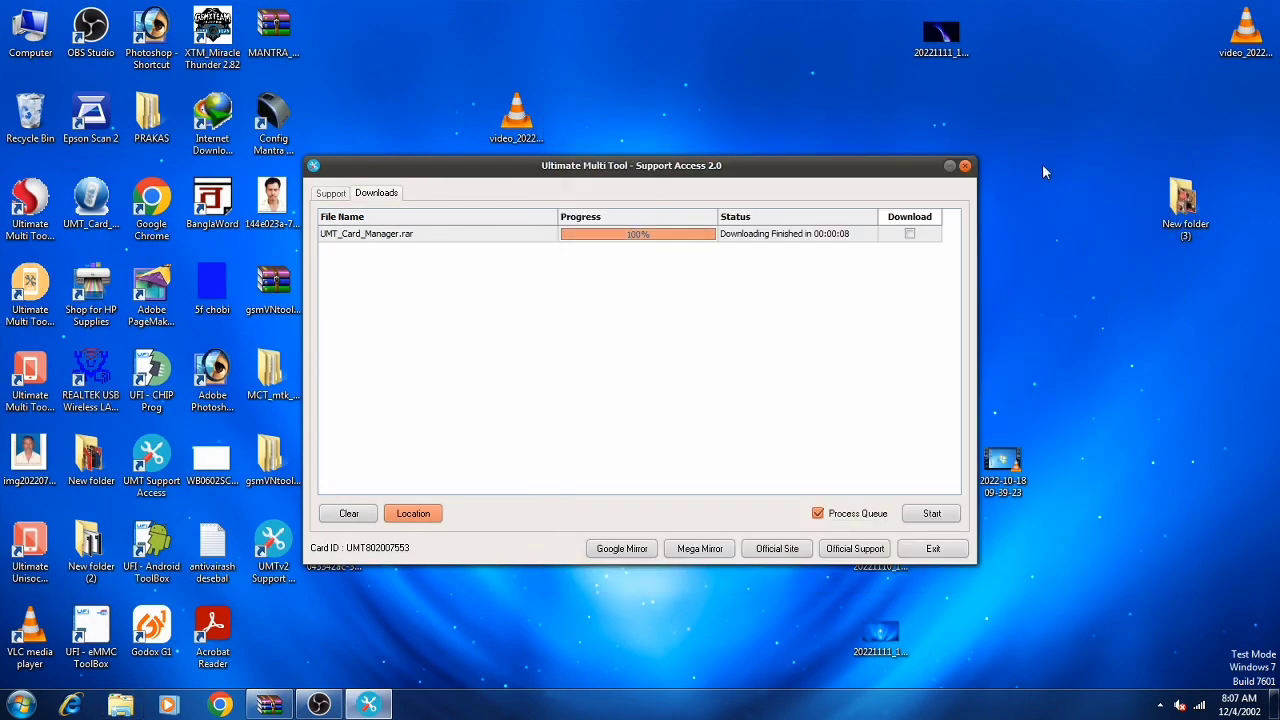
left_click(965, 166)
right_click(876, 170)
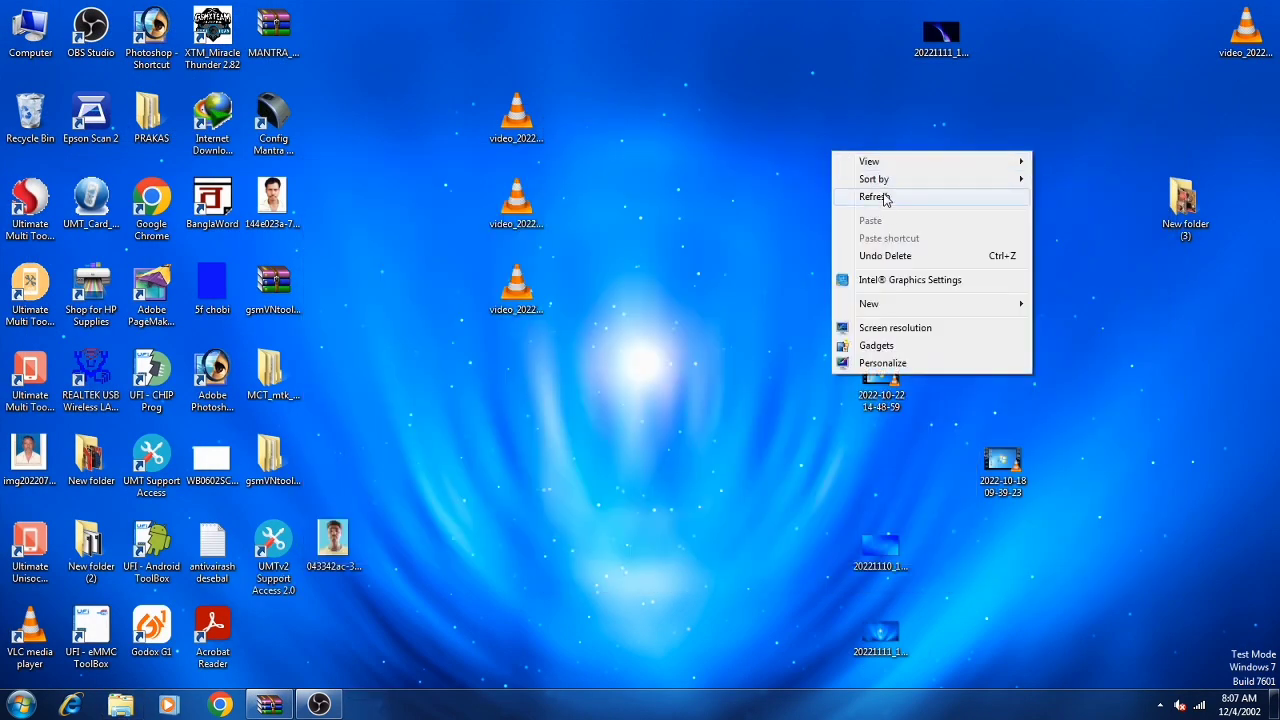
left_click(887, 199)
right_click(876, 168)
left_click(880, 200)
right_click(875, 160)
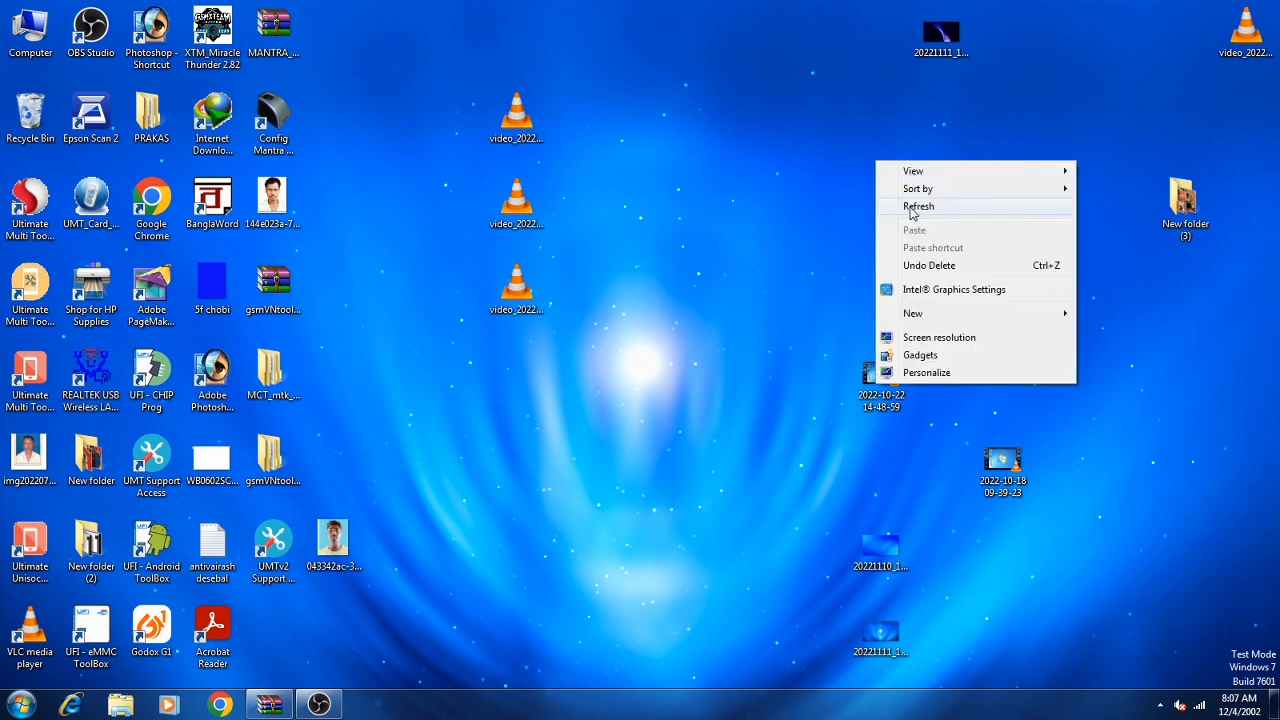
left_click(895, 205)
right_click(888, 173)
left_click(928, 217)
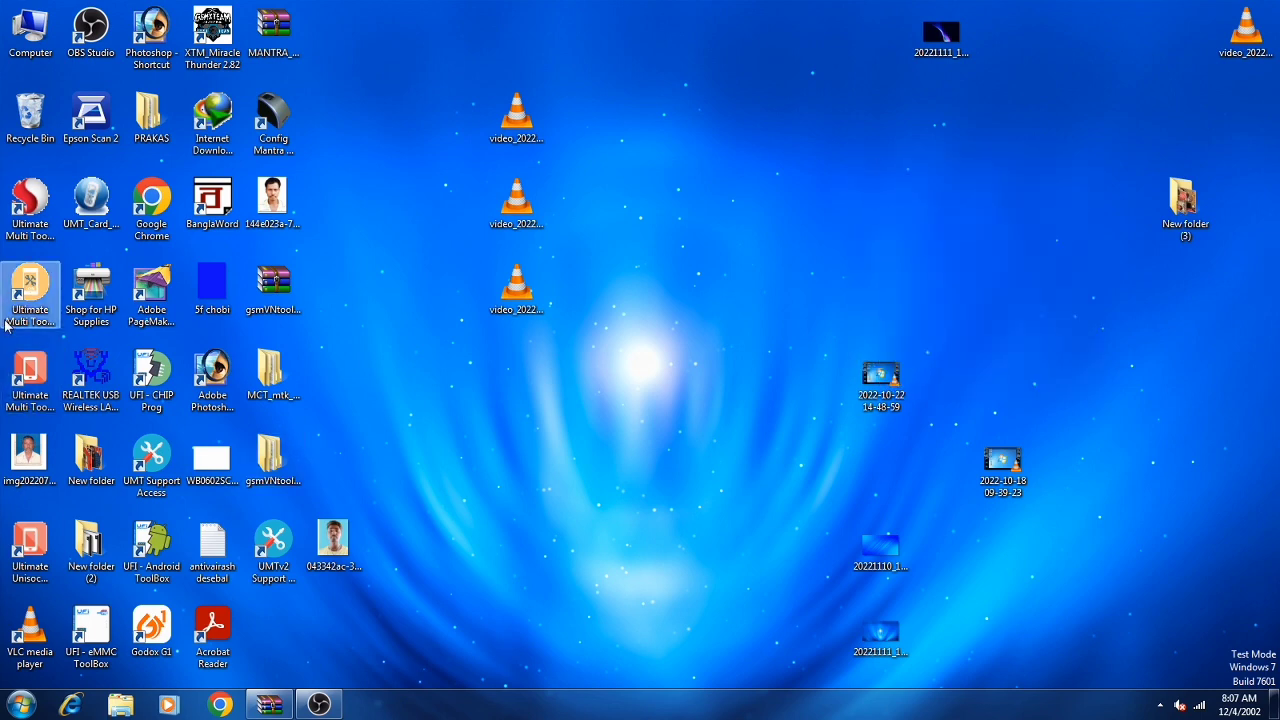
Step: Try to launch Ultimate Multi Tool - MTK and dismiss the Counter Update Required message
double_click(16, 385)
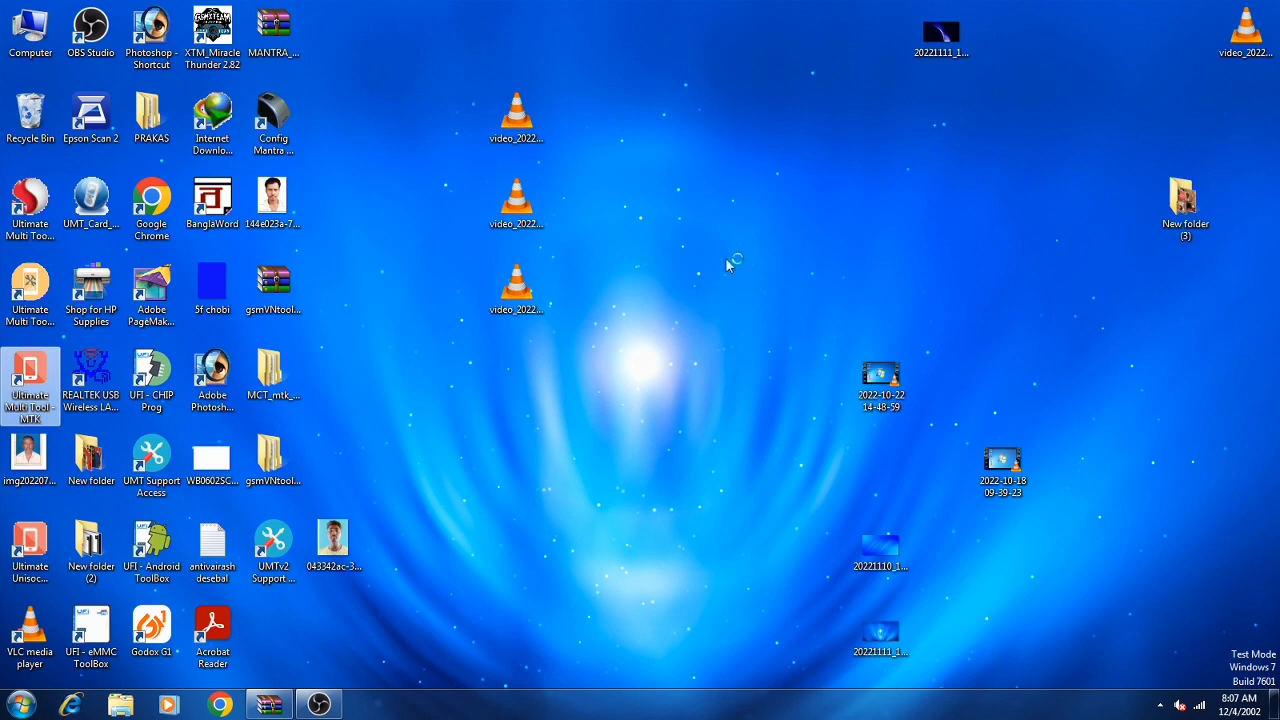
right_click(693, 151)
left_click(733, 198)
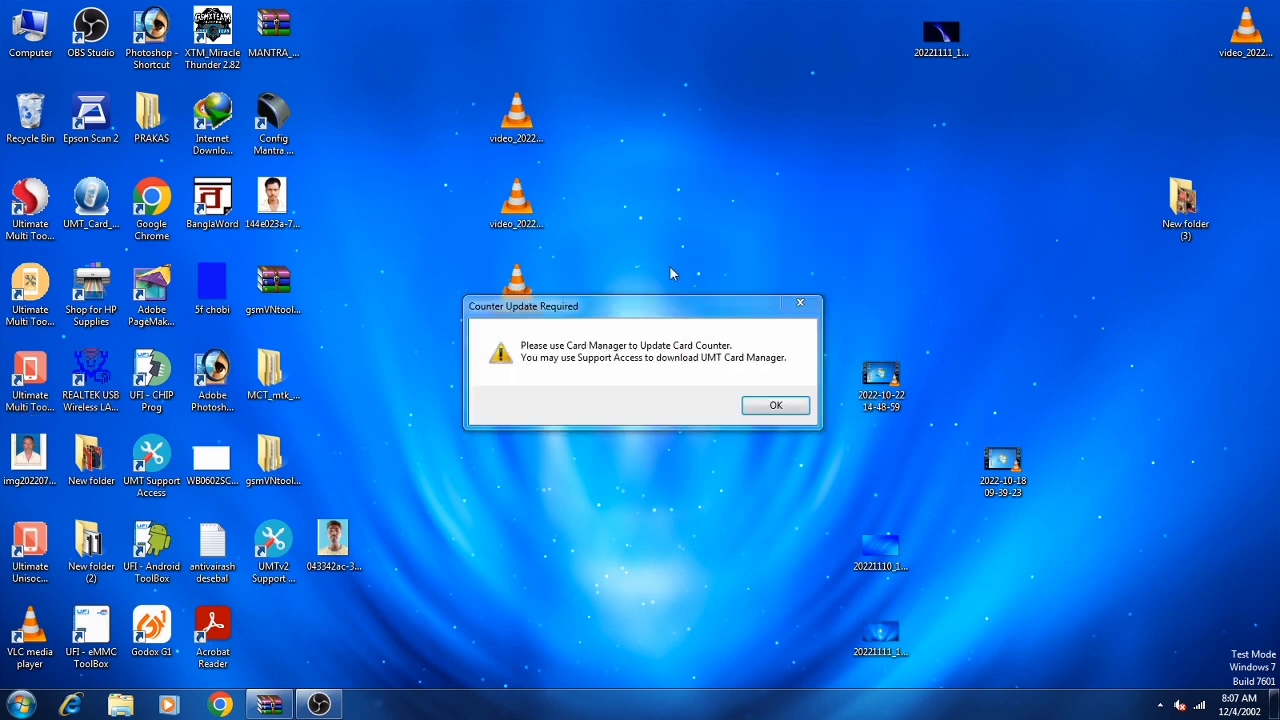
left_click_drag(701, 300, 666, 174)
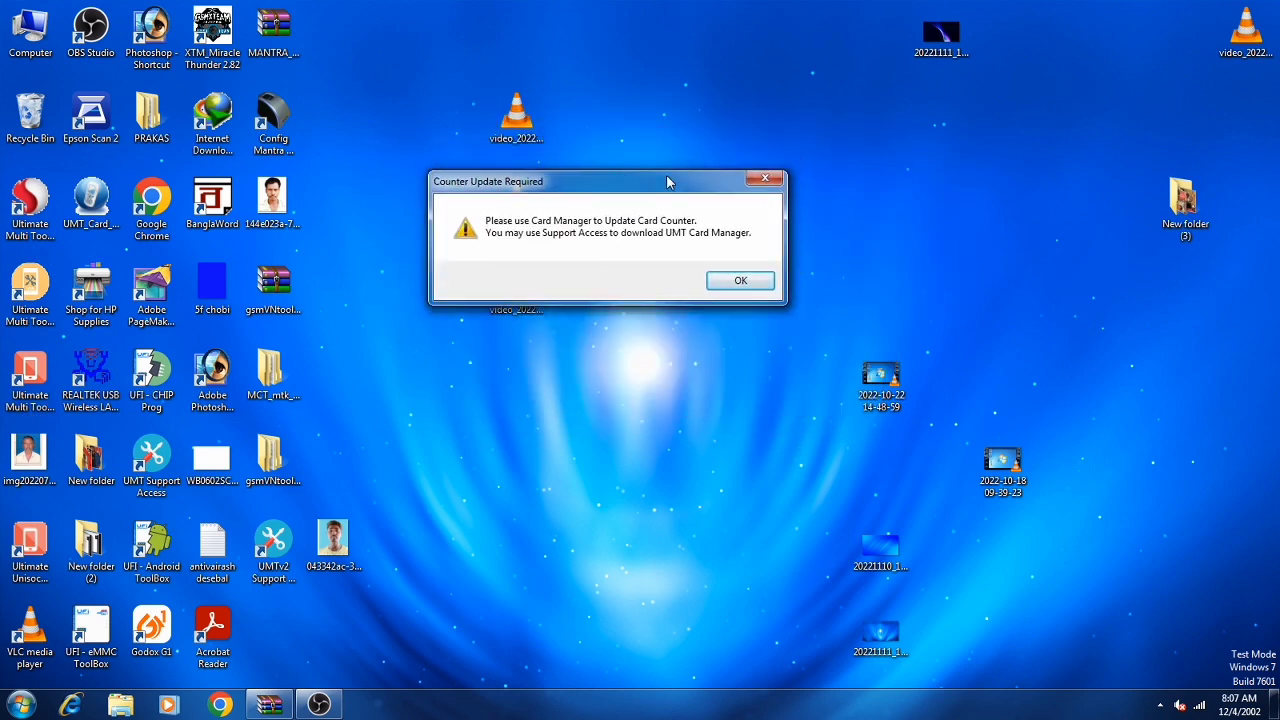
right_click(905, 175)
left_click(951, 223)
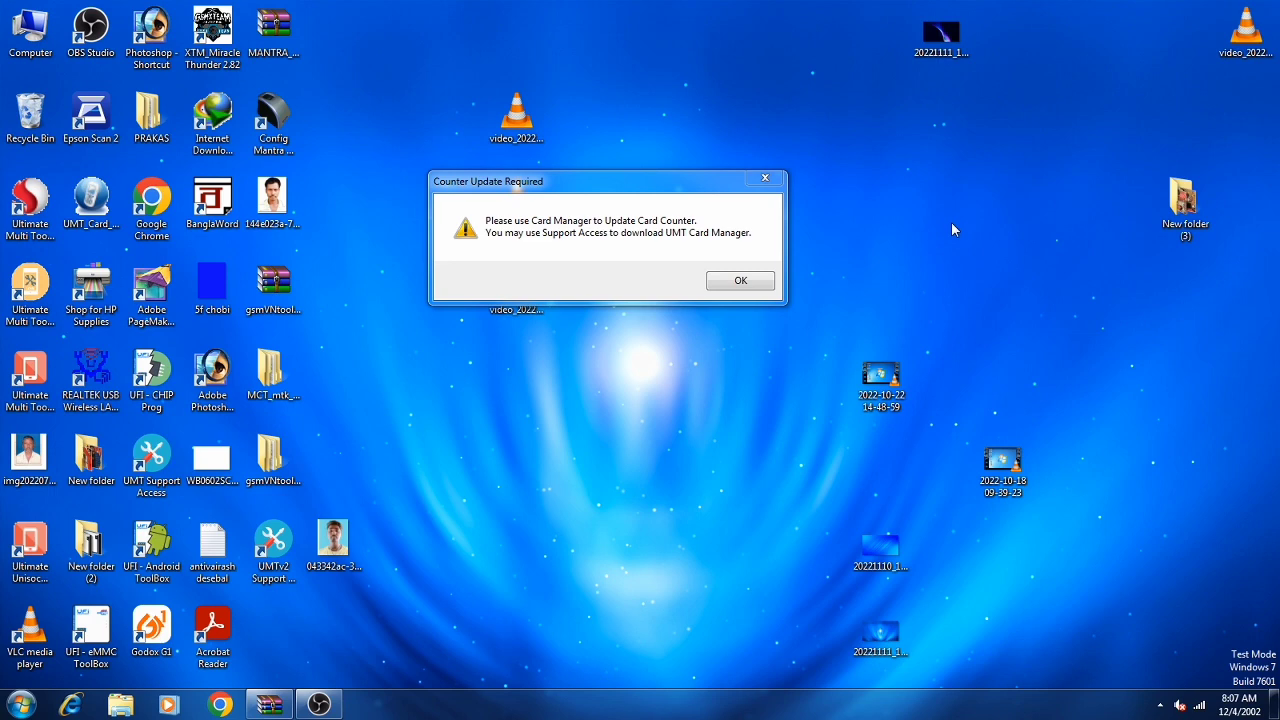
left_click(754, 289)
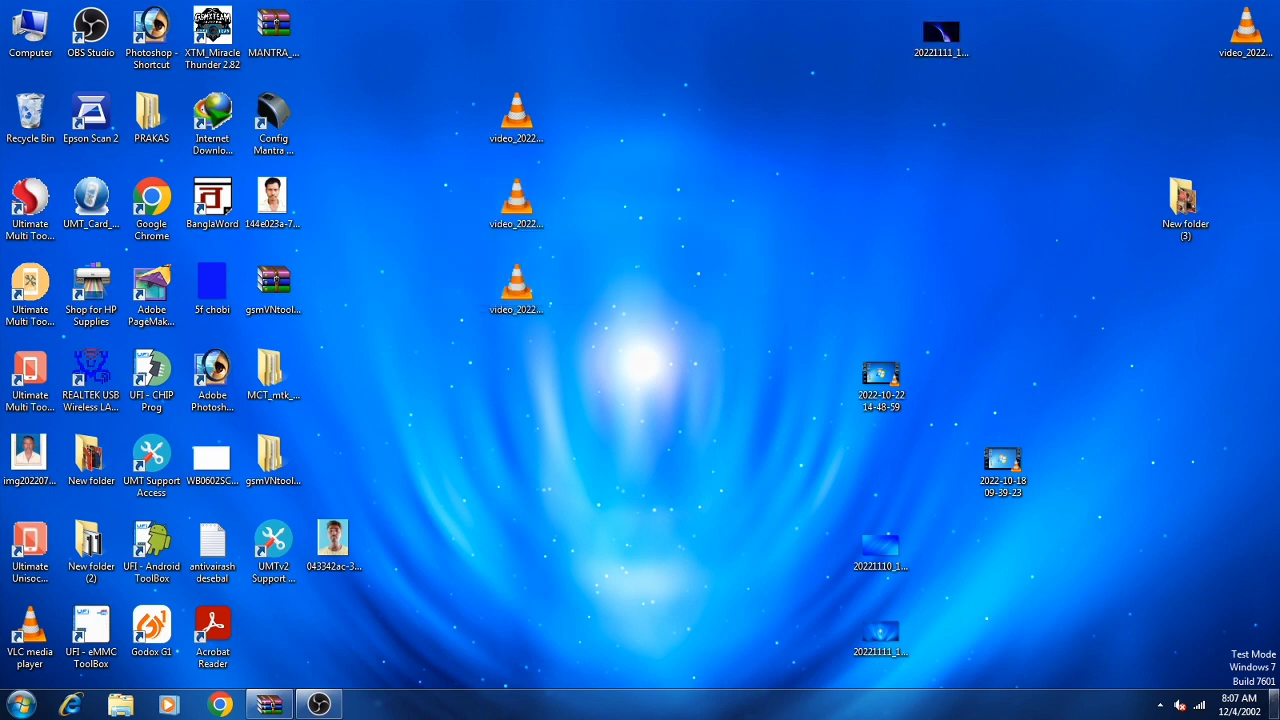
Step: Change the year of the Windows system date to 2022, keeping December 4, and apply the date and time settings
left_click(1228, 706)
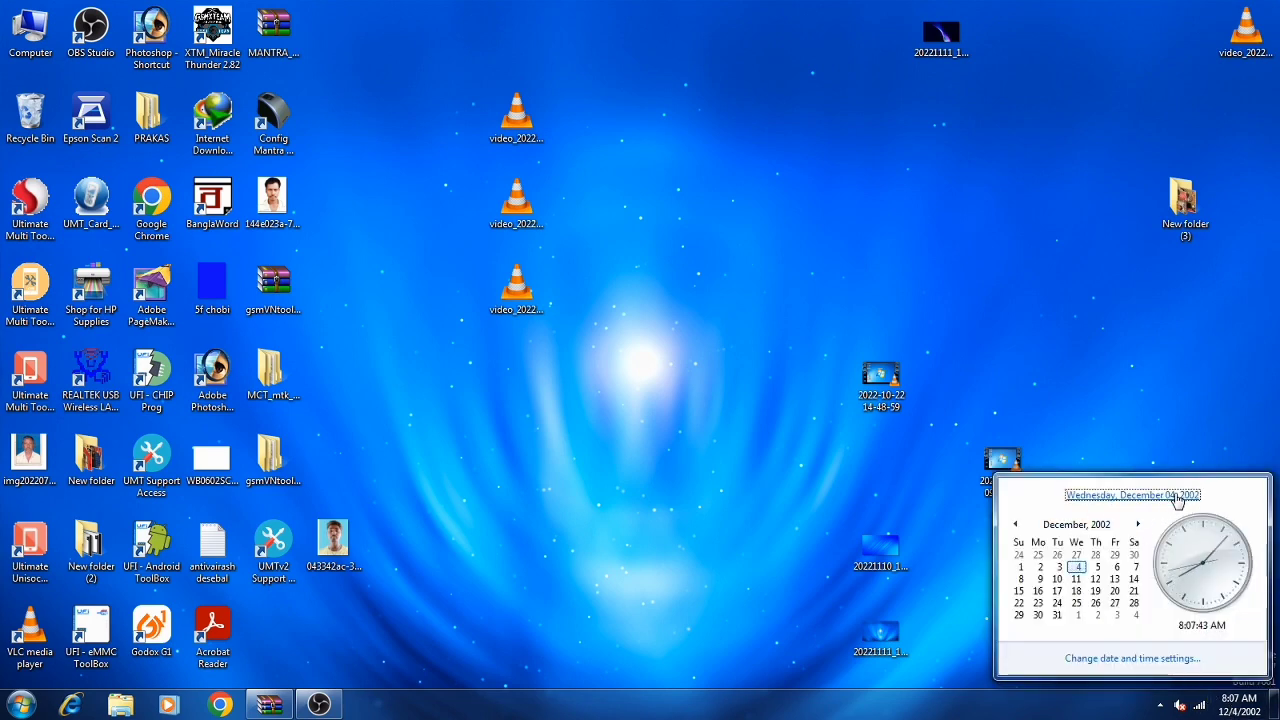
left_click(1082, 659)
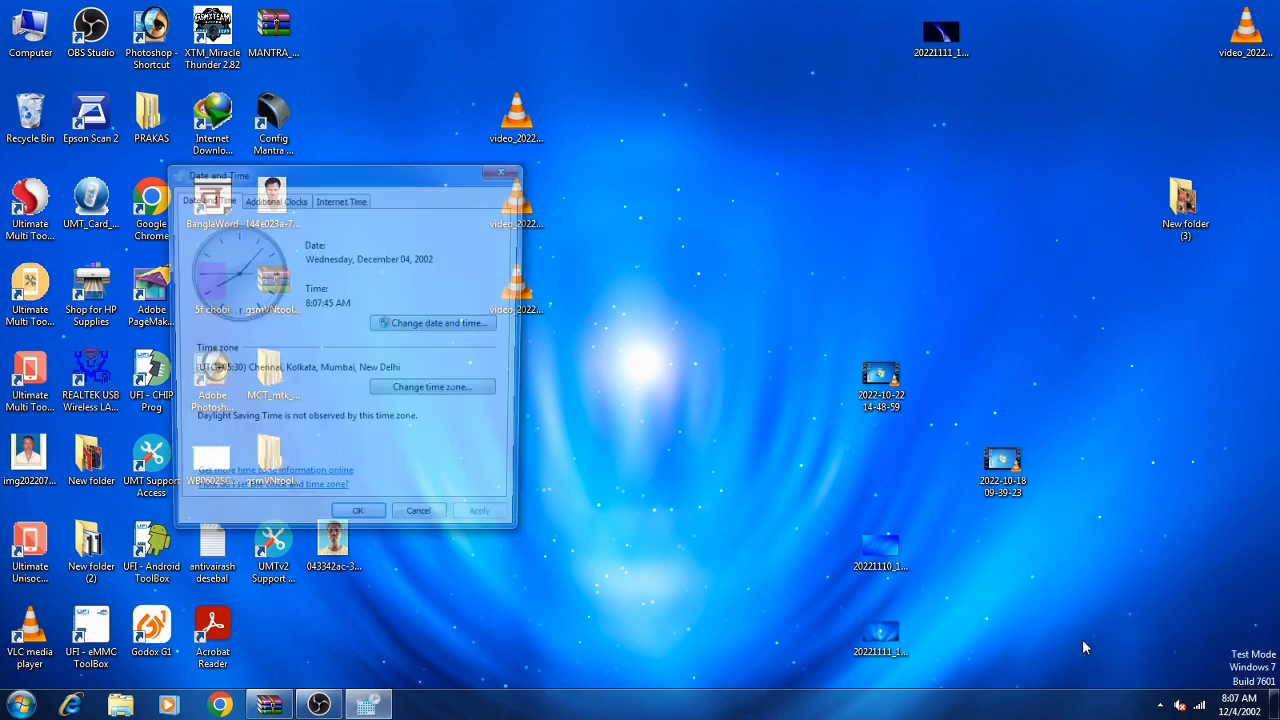
left_click(451, 331)
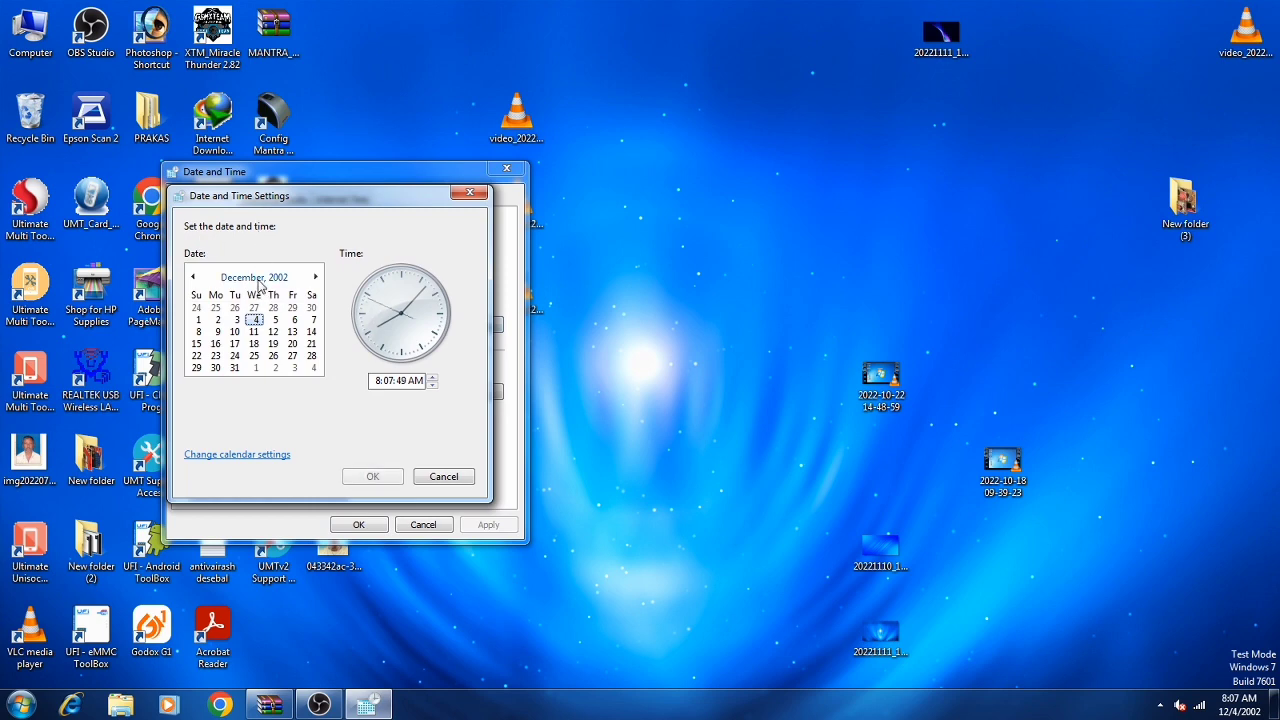
left_click(258, 281)
left_click(258, 281)
left_click(258, 281)
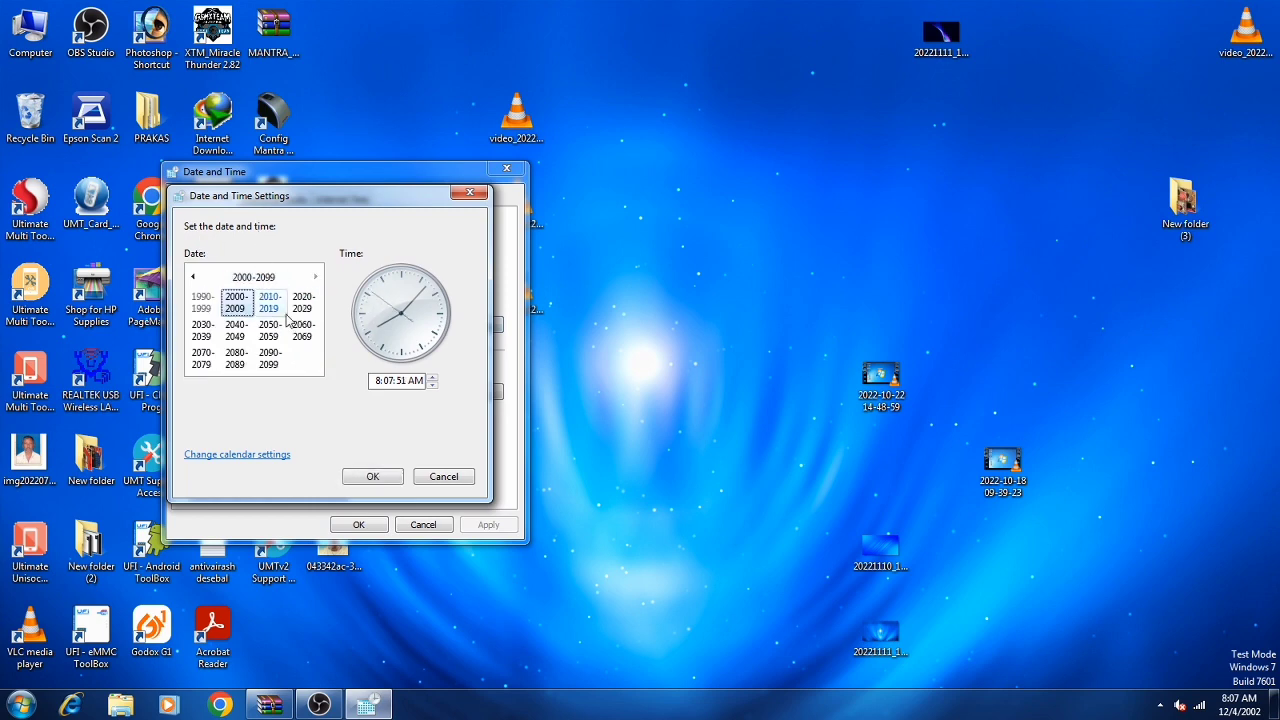
left_click(295, 313)
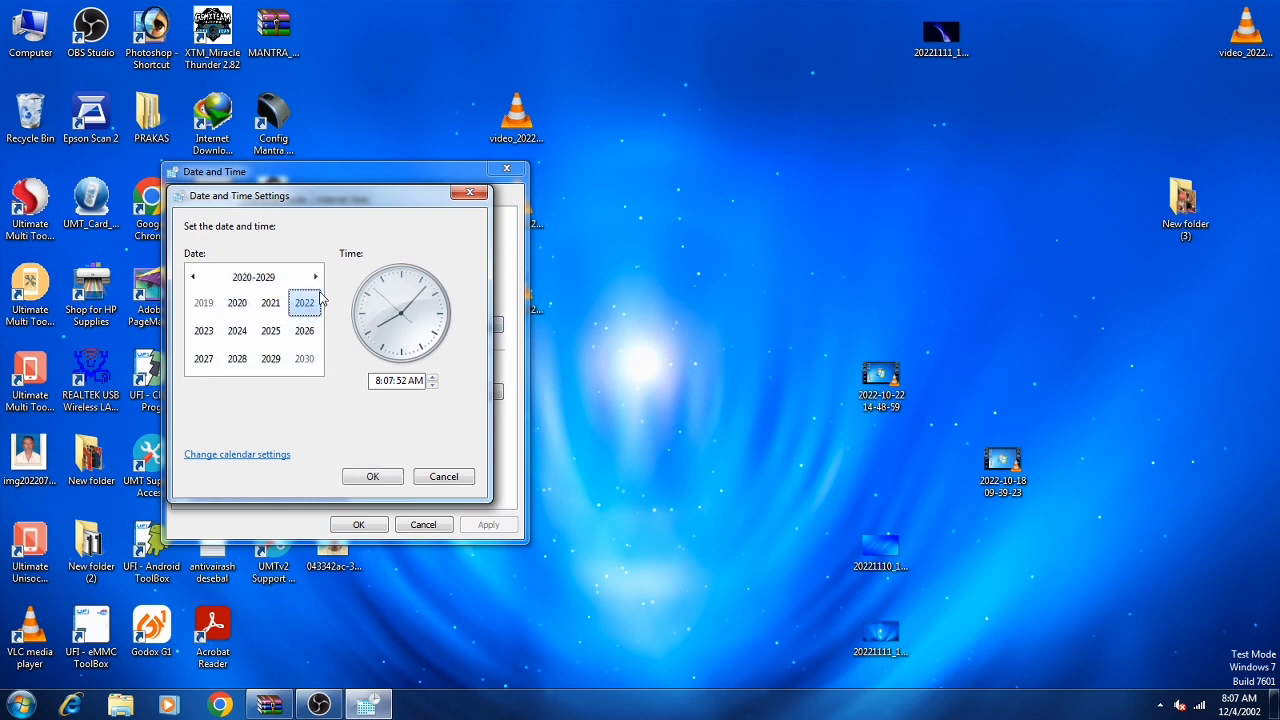
left_click(304, 304)
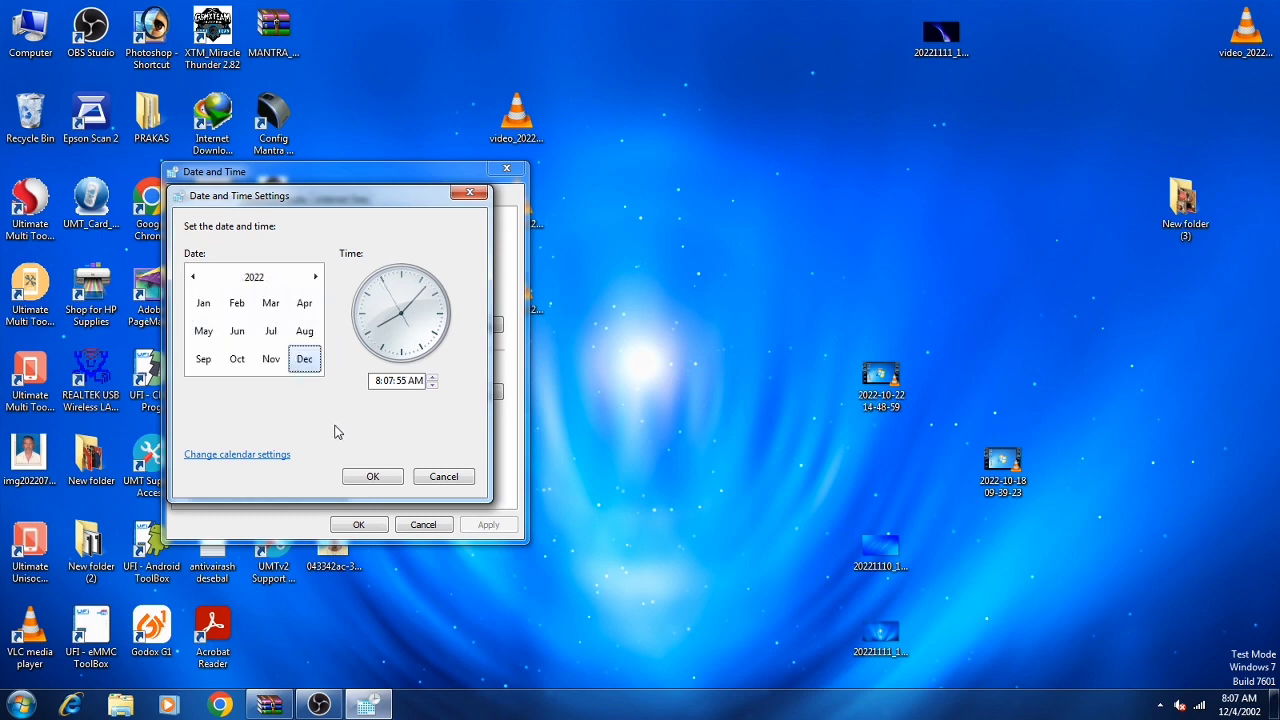
left_click(368, 477)
left_click(363, 530)
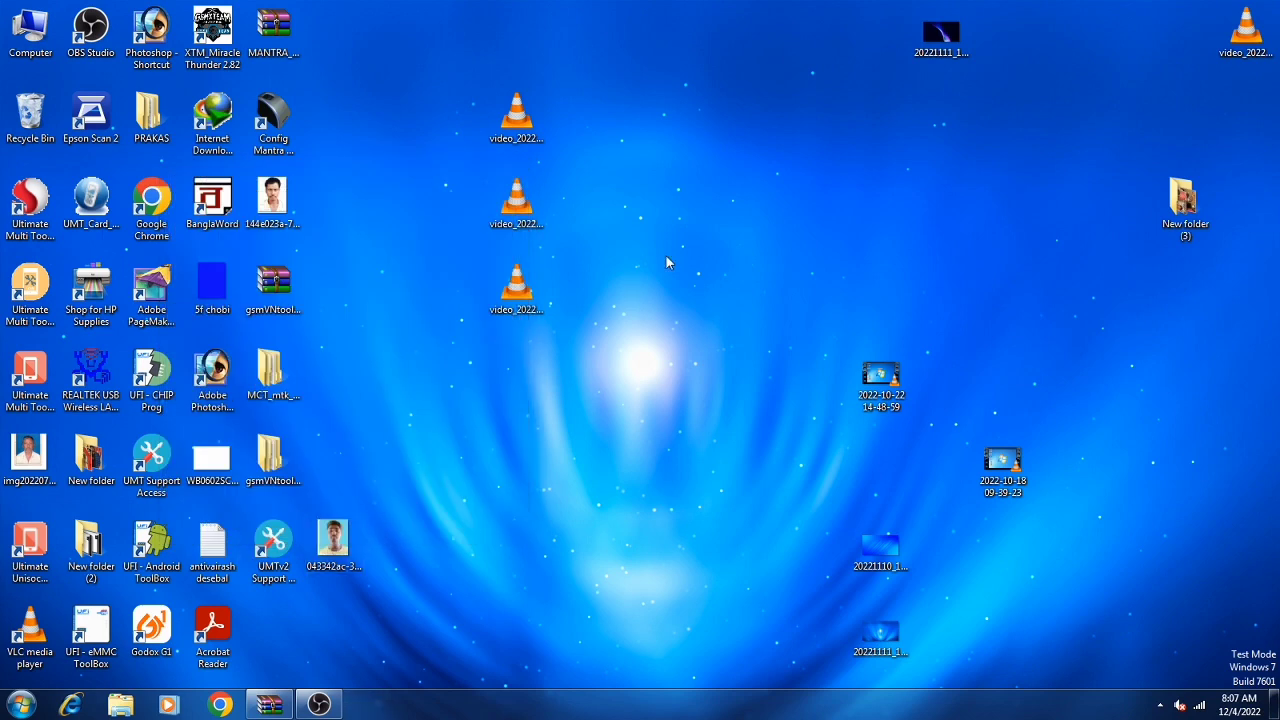
right_click(750, 130)
left_click(791, 174)
right_click(781, 166)
left_click(800, 213)
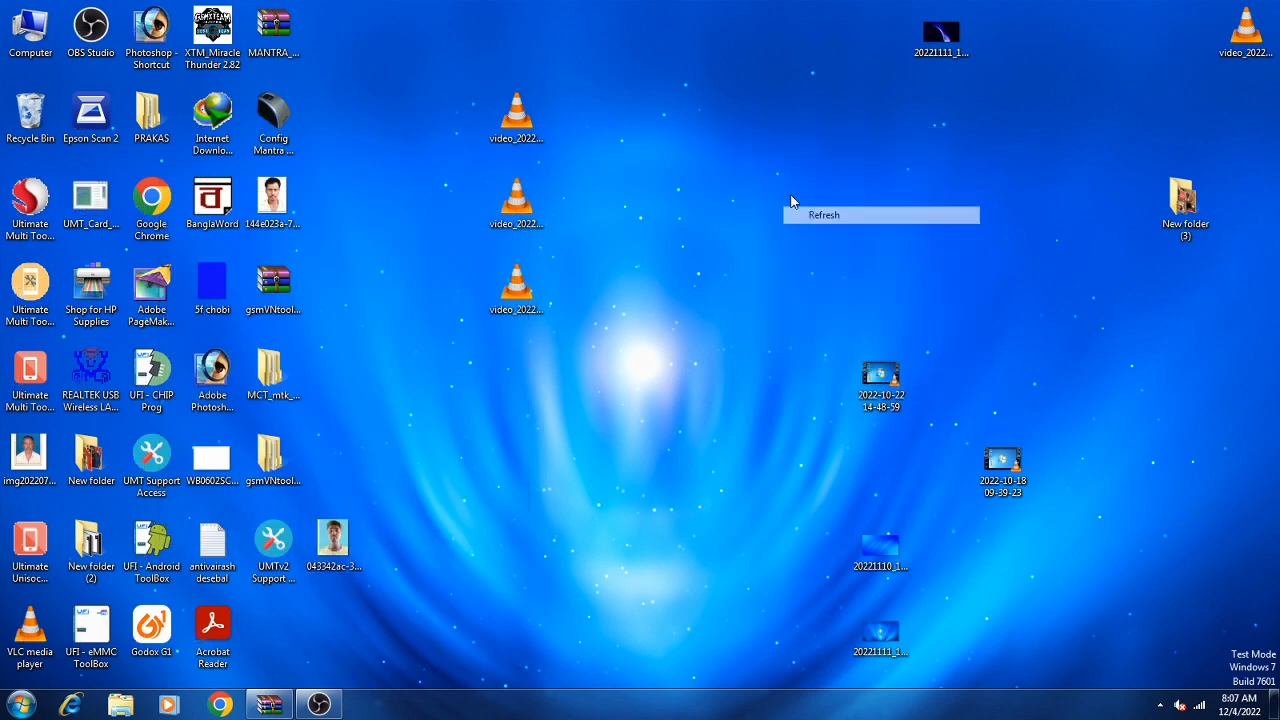
right_click(765, 161)
left_click(790, 206)
right_click(715, 137)
left_click(760, 182)
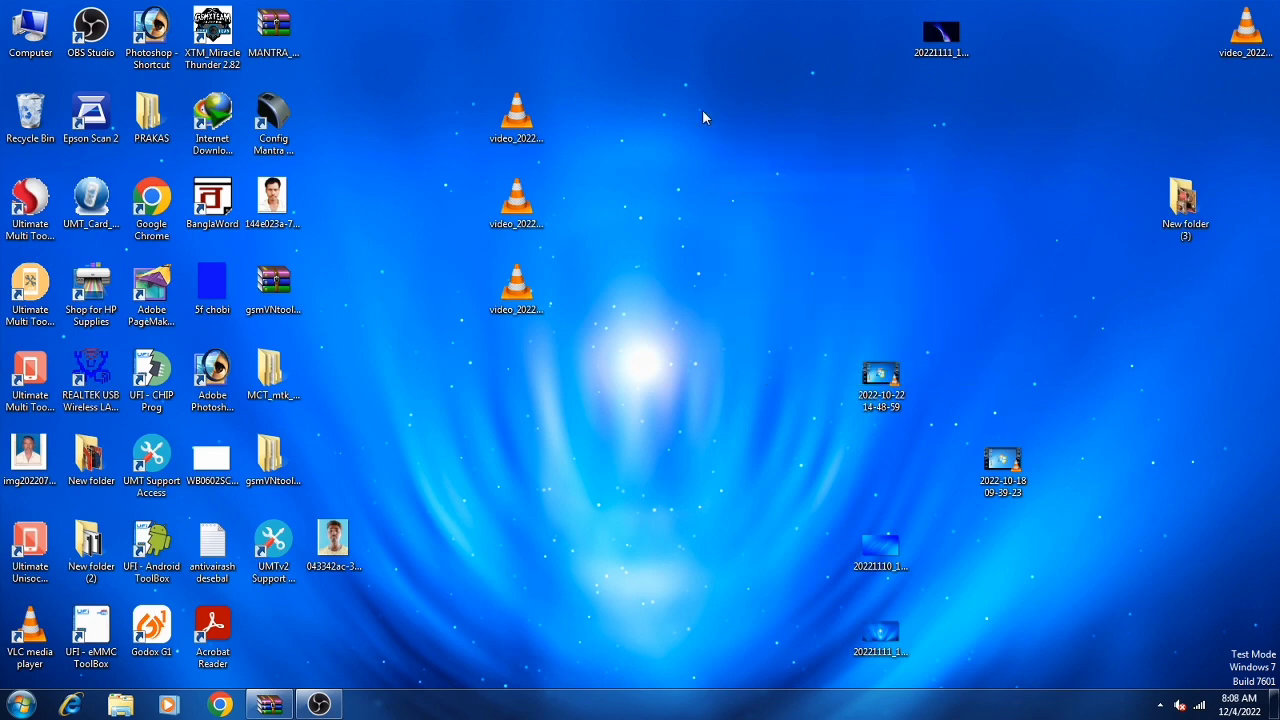
right_click(703, 110)
left_click(740, 155)
right_click(693, 105)
left_click(735, 151)
right_click(694, 128)
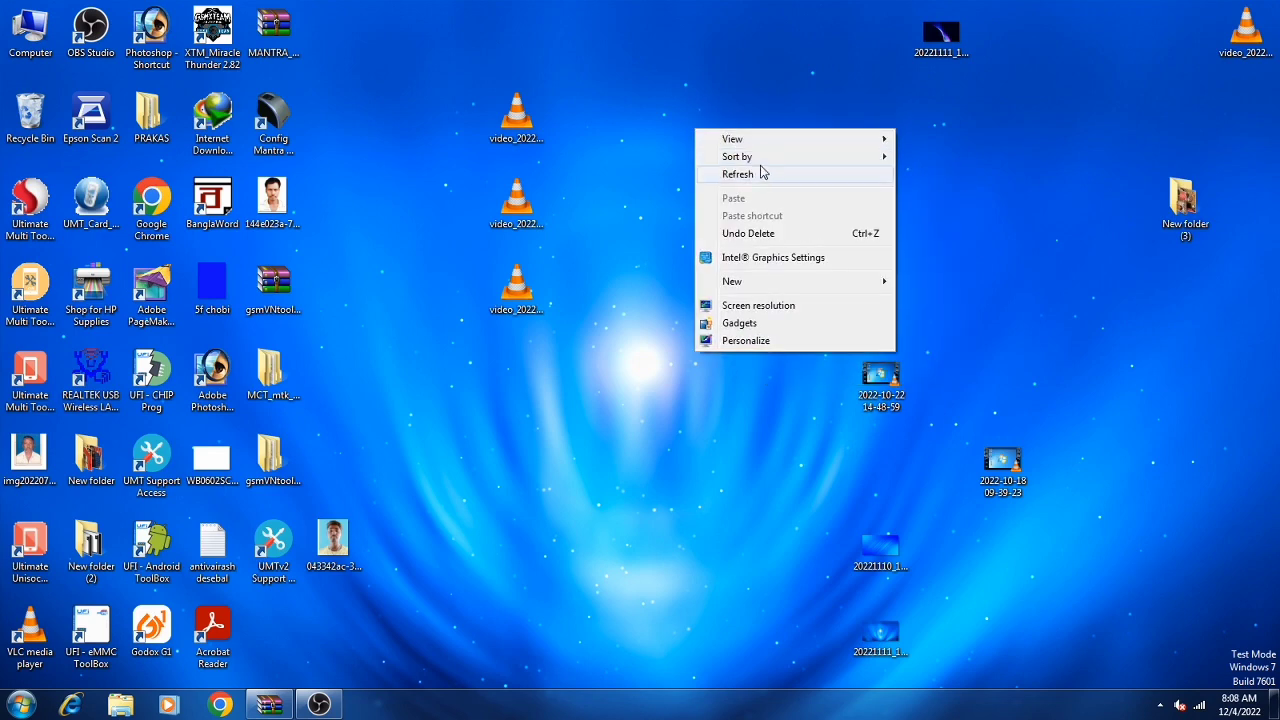
left_click(761, 171)
right_click(719, 88)
left_click(758, 141)
right_click(677, 96)
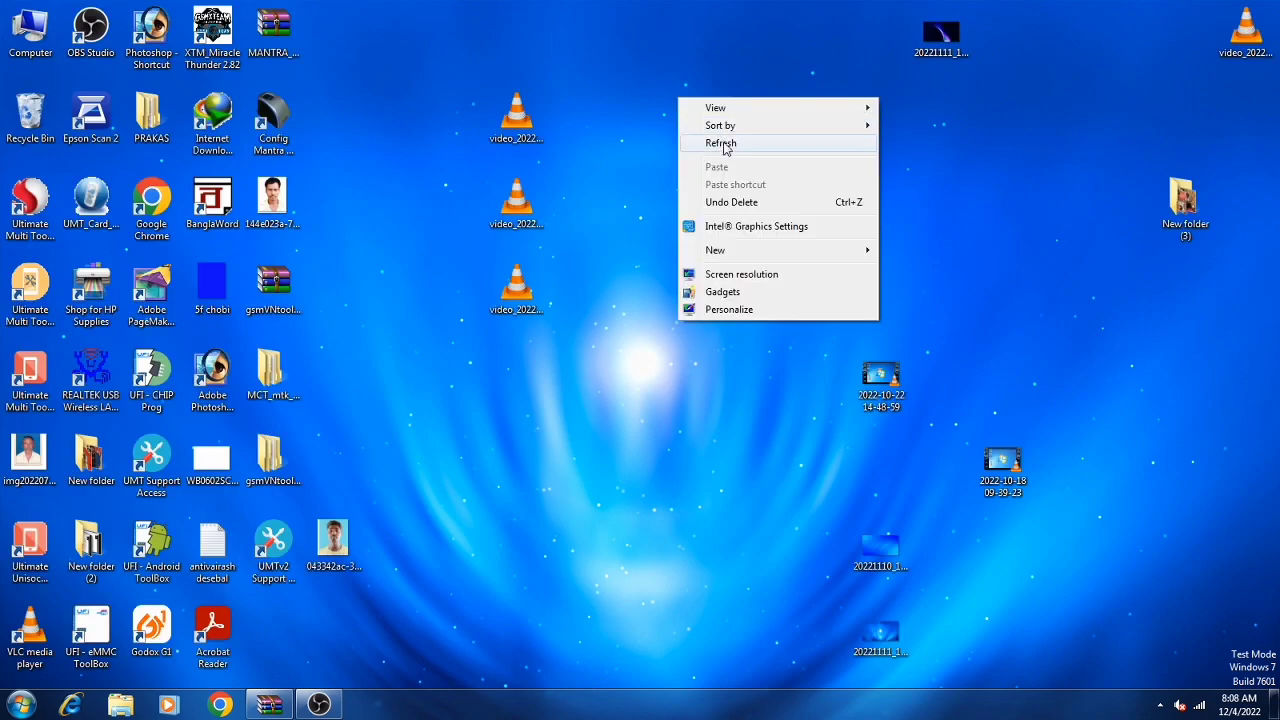
left_click(732, 144)
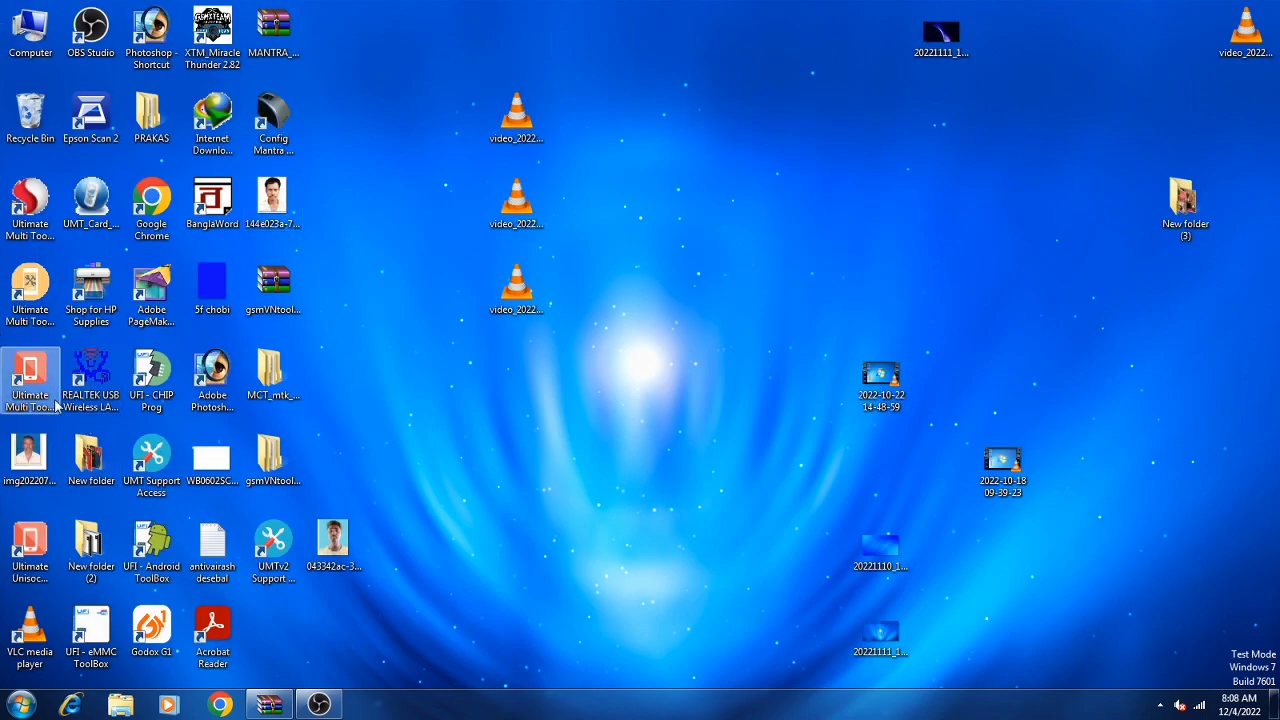
Step: Launch Ultimate Multi Tool - MTK again and reposition its window so that it is fully in view
left_click(40, 375)
double_click(40, 375)
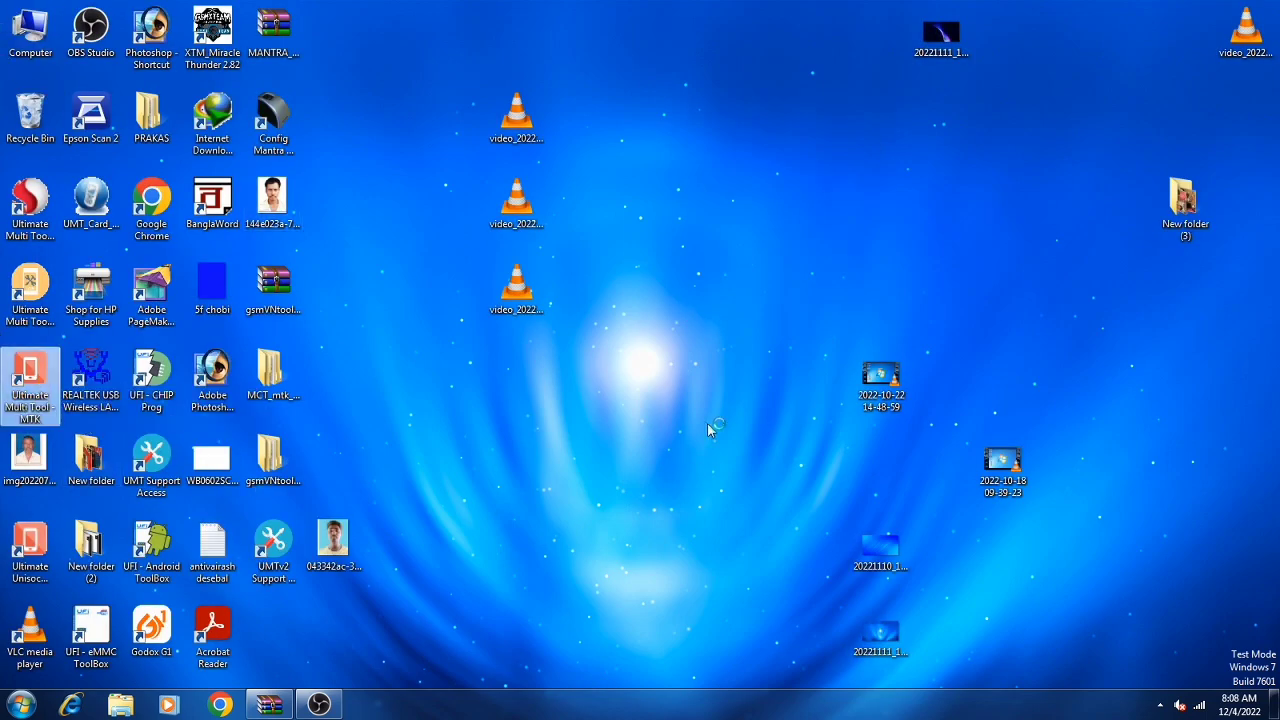
right_click(626, 181)
left_click(651, 222)
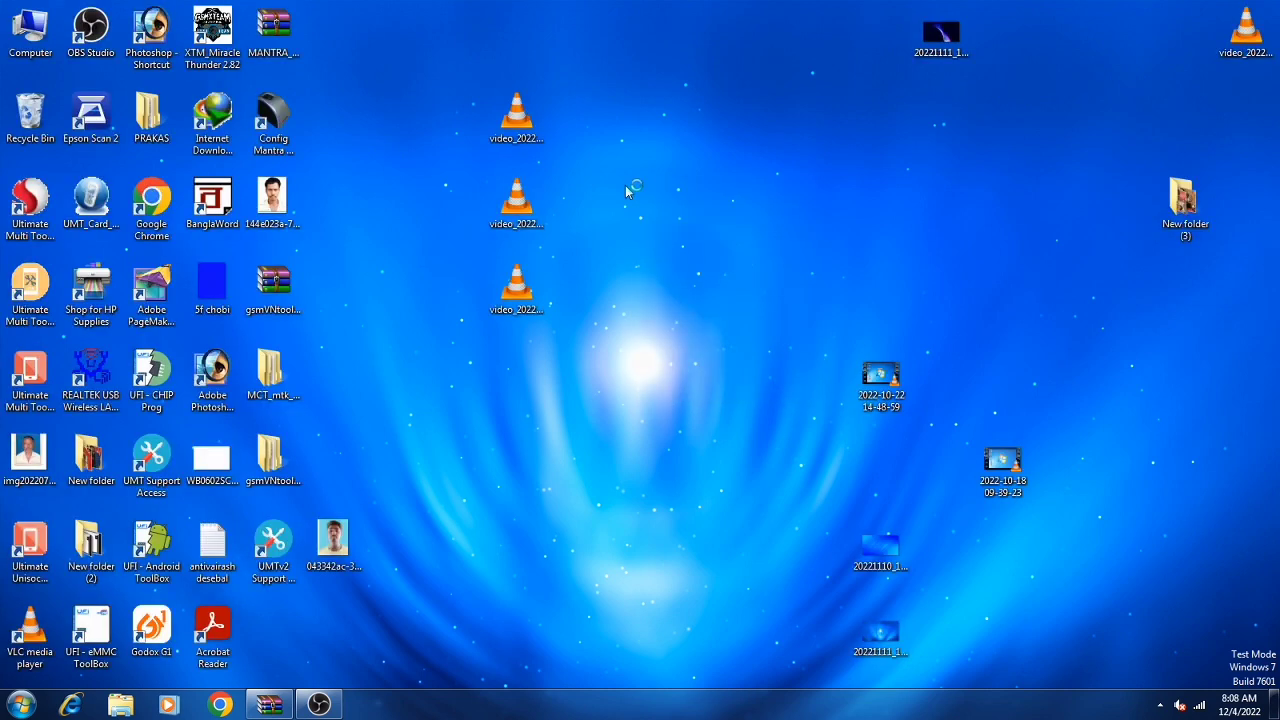
right_click(625, 185)
left_click(650, 232)
right_click(635, 190)
left_click(686, 234)
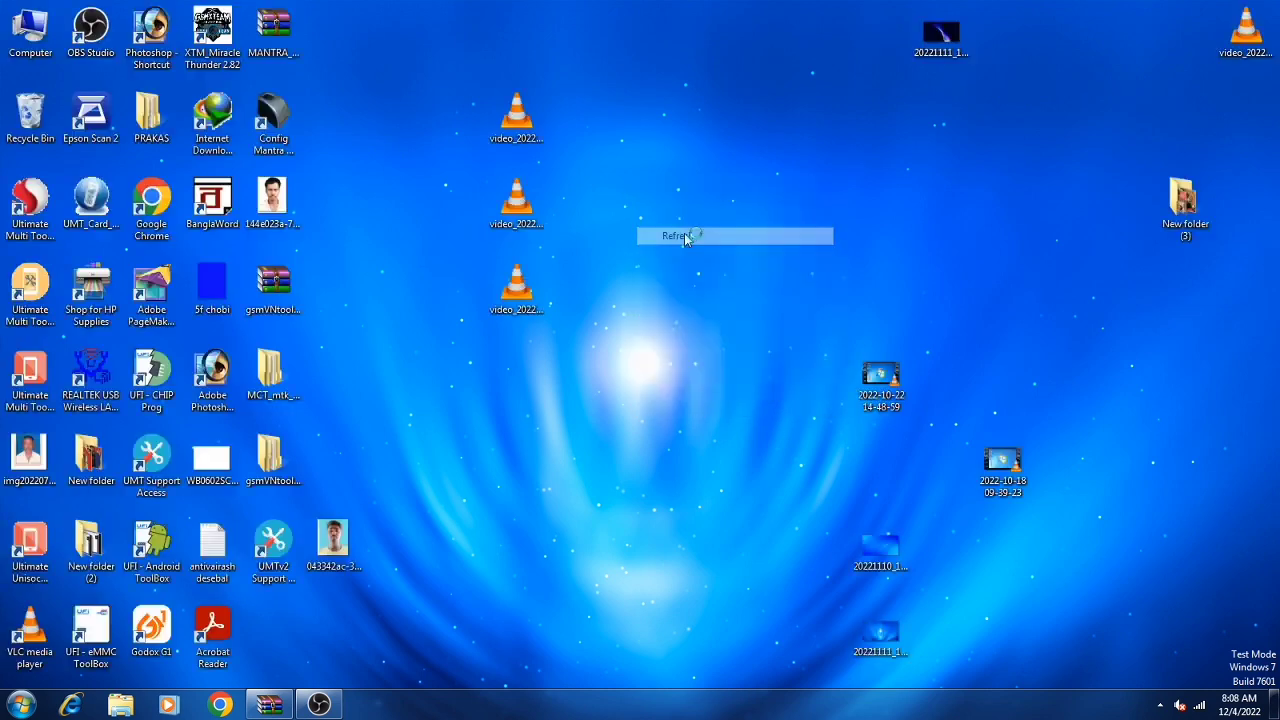
right_click(627, 183)
left_click(676, 228)
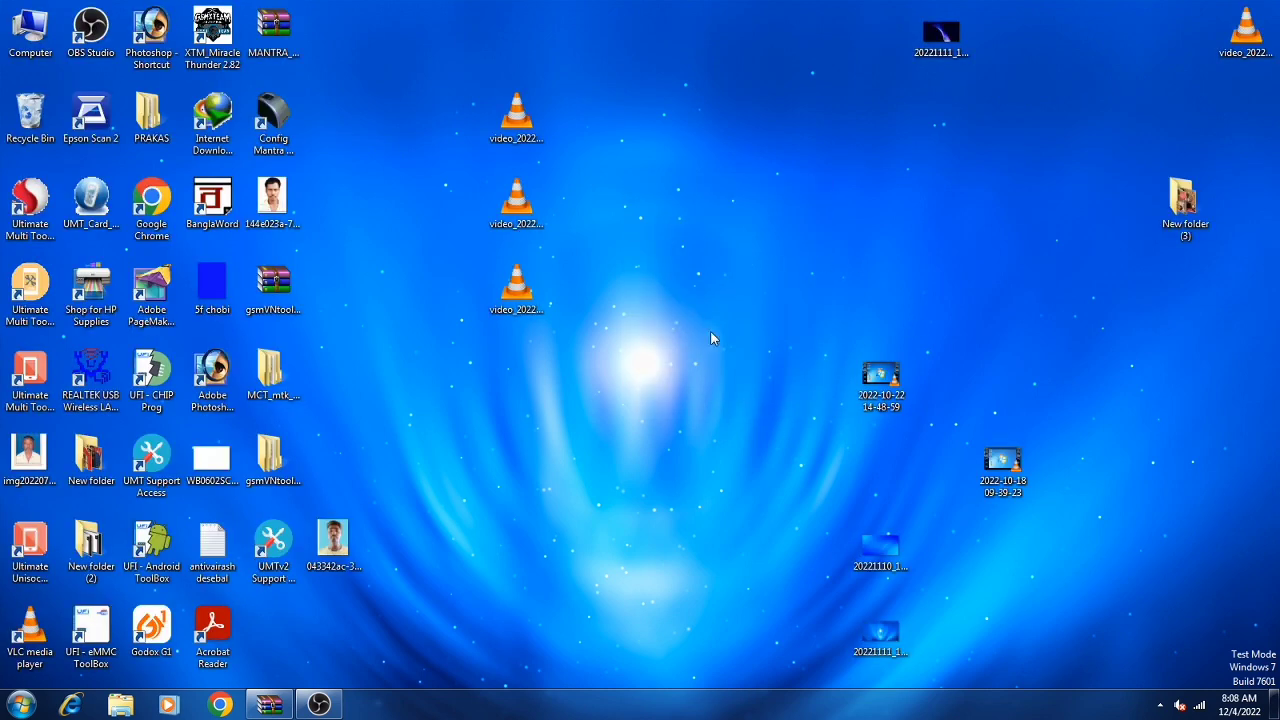
right_click(997, 167)
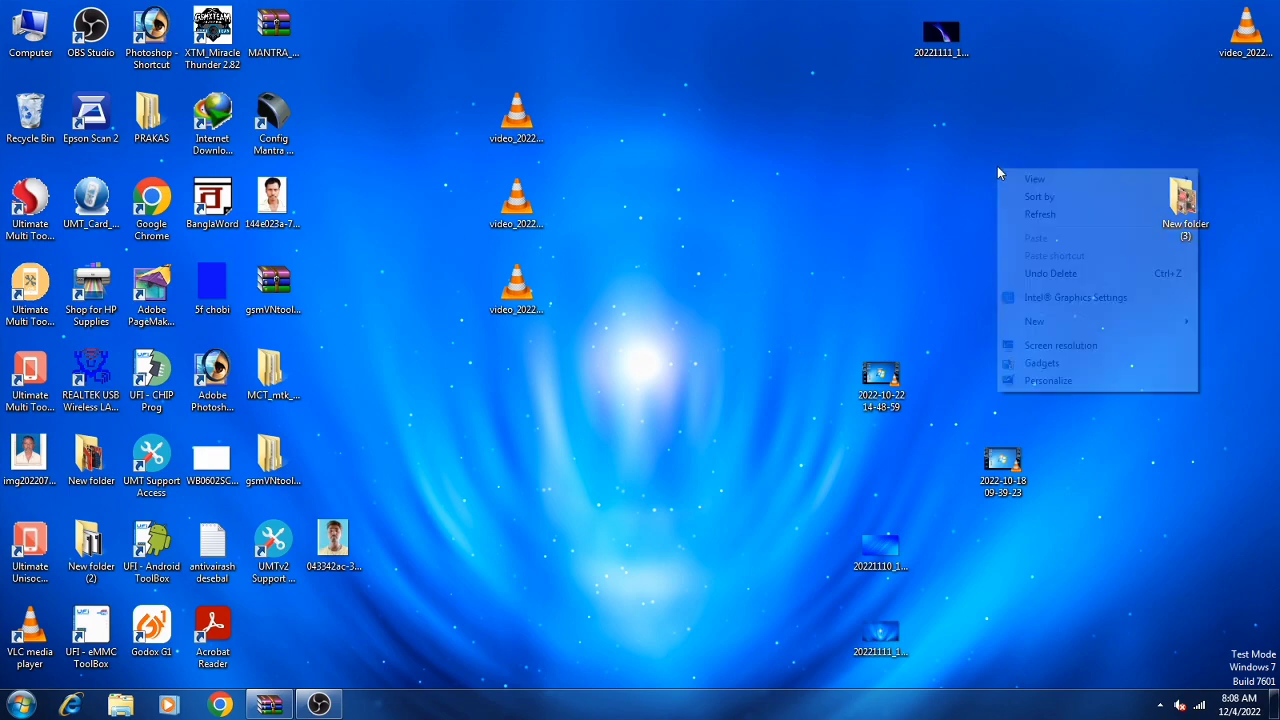
left_click(1021, 211)
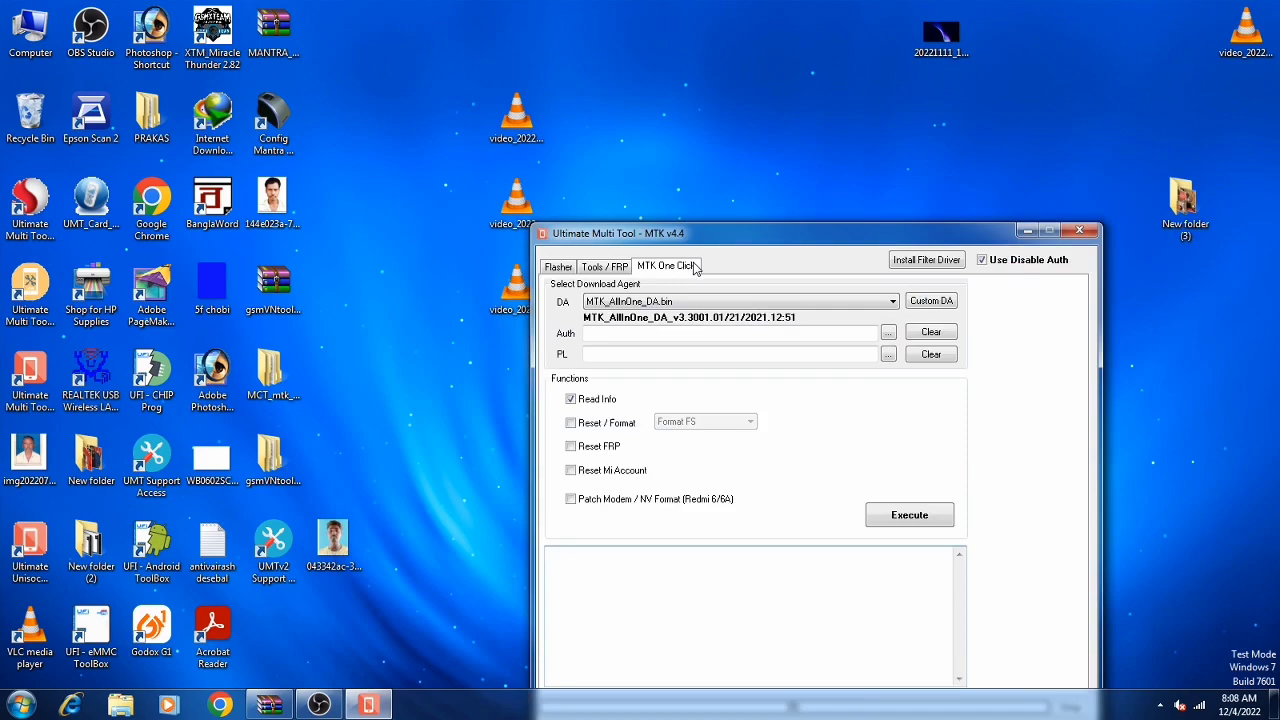
left_click_drag(738, 242, 625, 124)
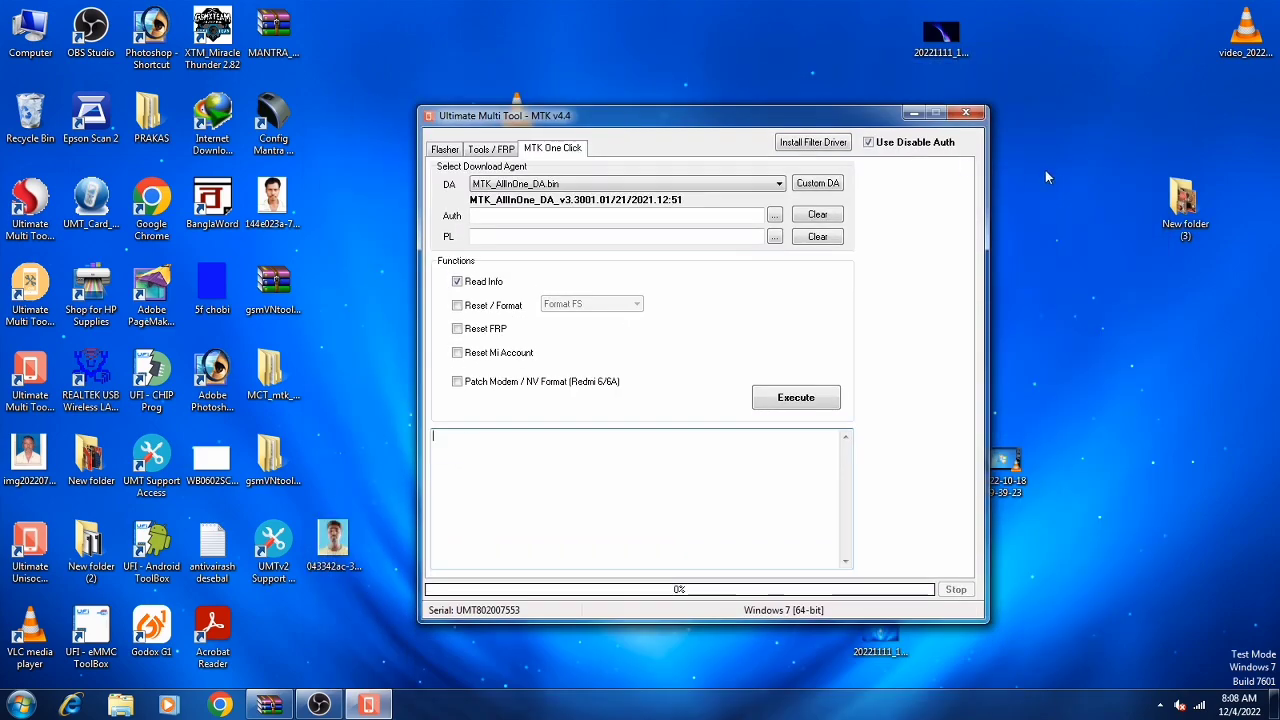
right_click(1065, 118)
left_click(1085, 163)
right_click(1057, 123)
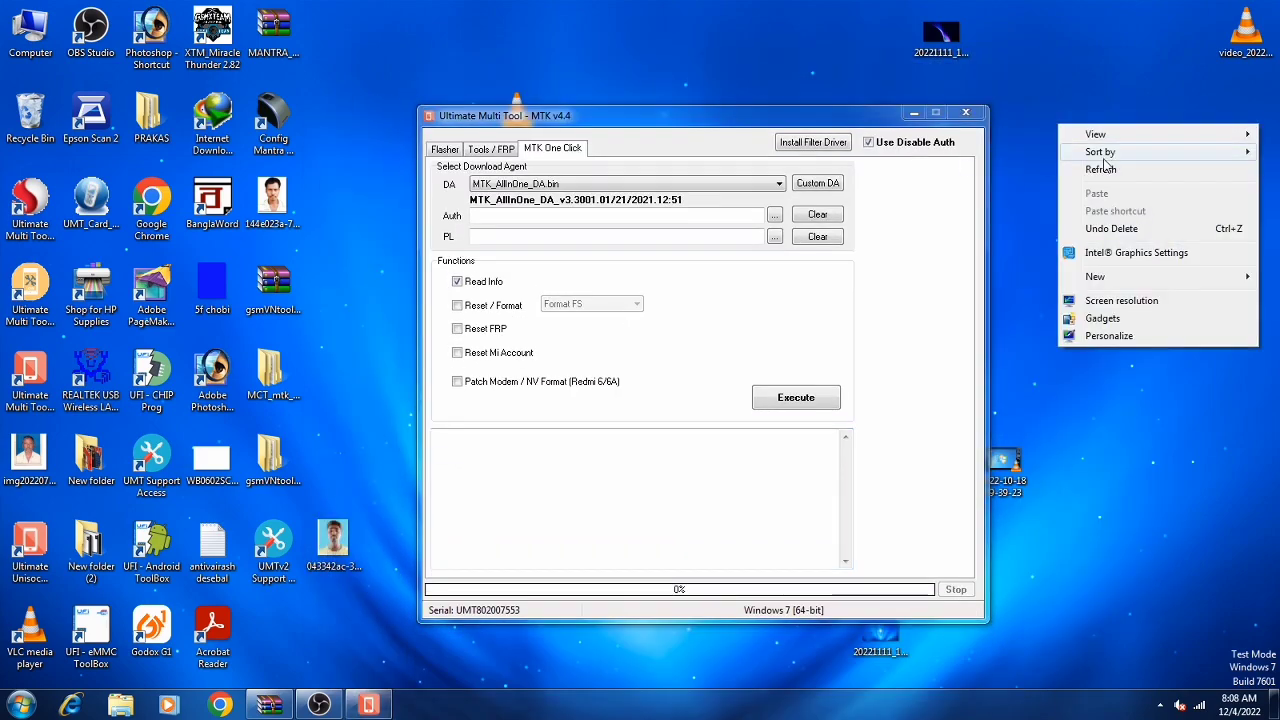
left_click(1106, 168)
right_click(1035, 102)
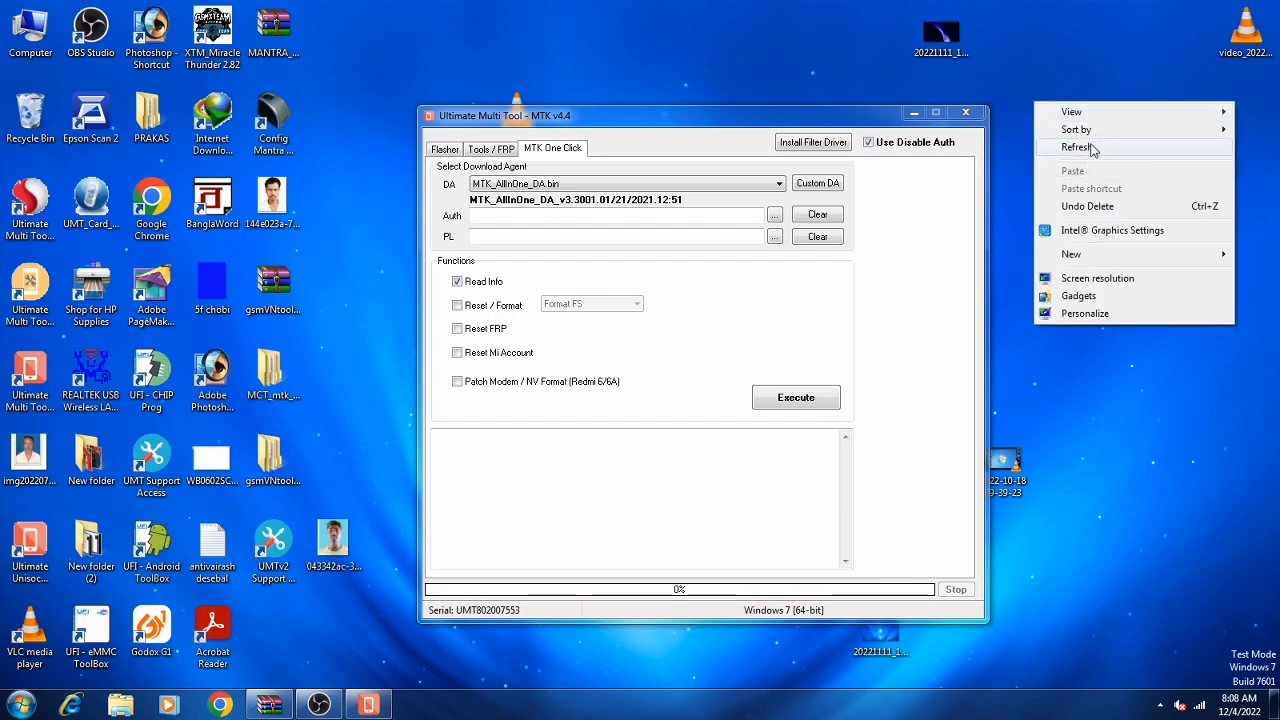
left_click(1092, 148)
right_click(1037, 96)
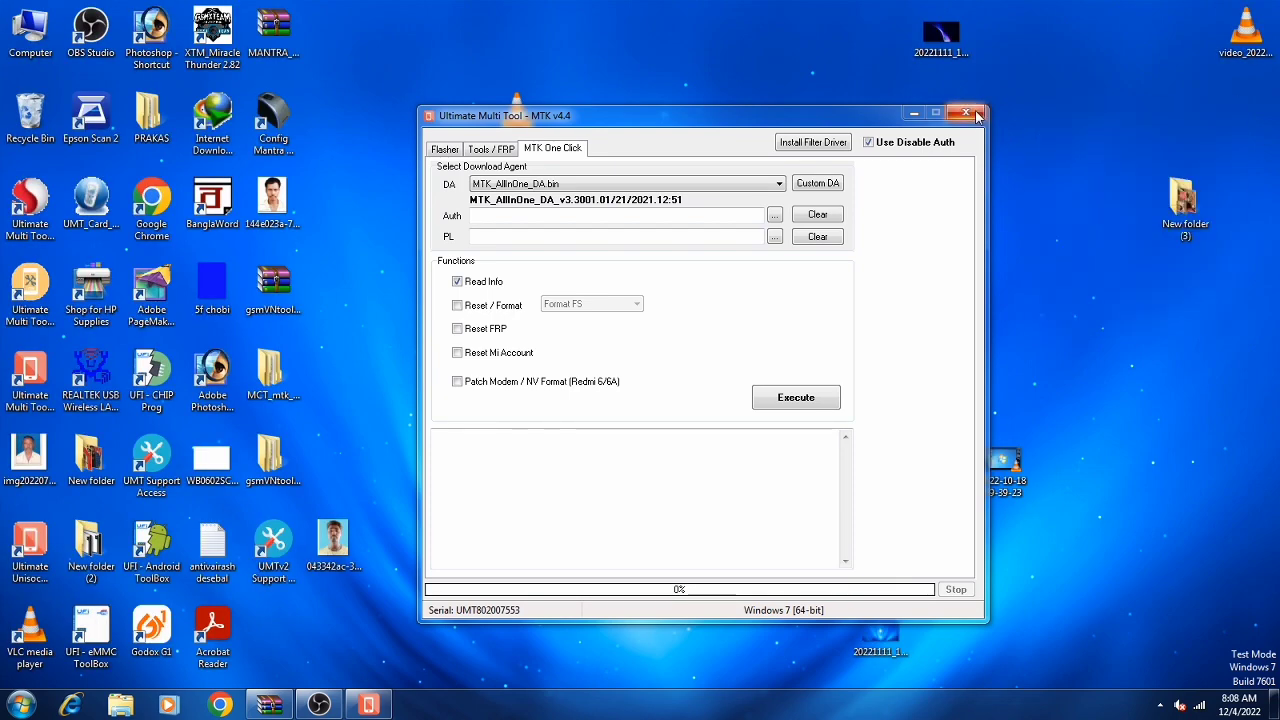
Step: Close the Ultimate Multi Tool - MTK window and launch Ultimate Multi Tool - QcFire from the desktop
left_click(966, 113)
left_click(28, 205)
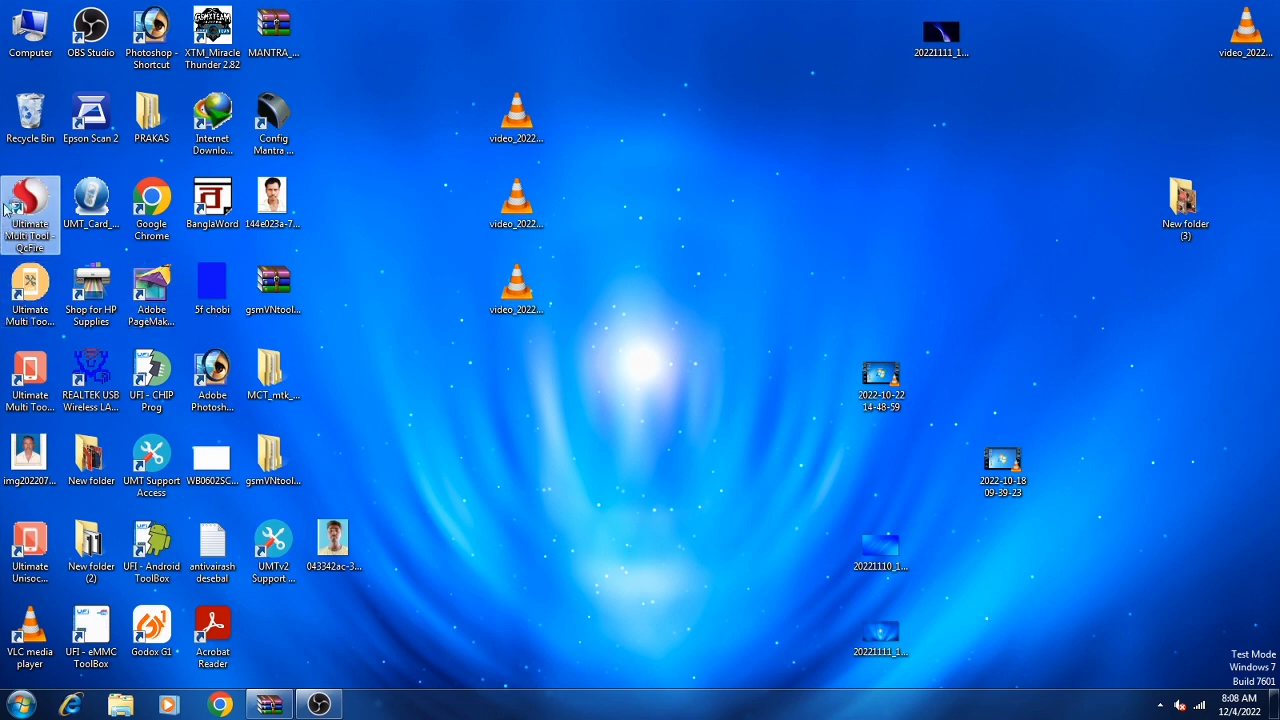
right_click(709, 156)
left_click(752, 202)
right_click(759, 188)
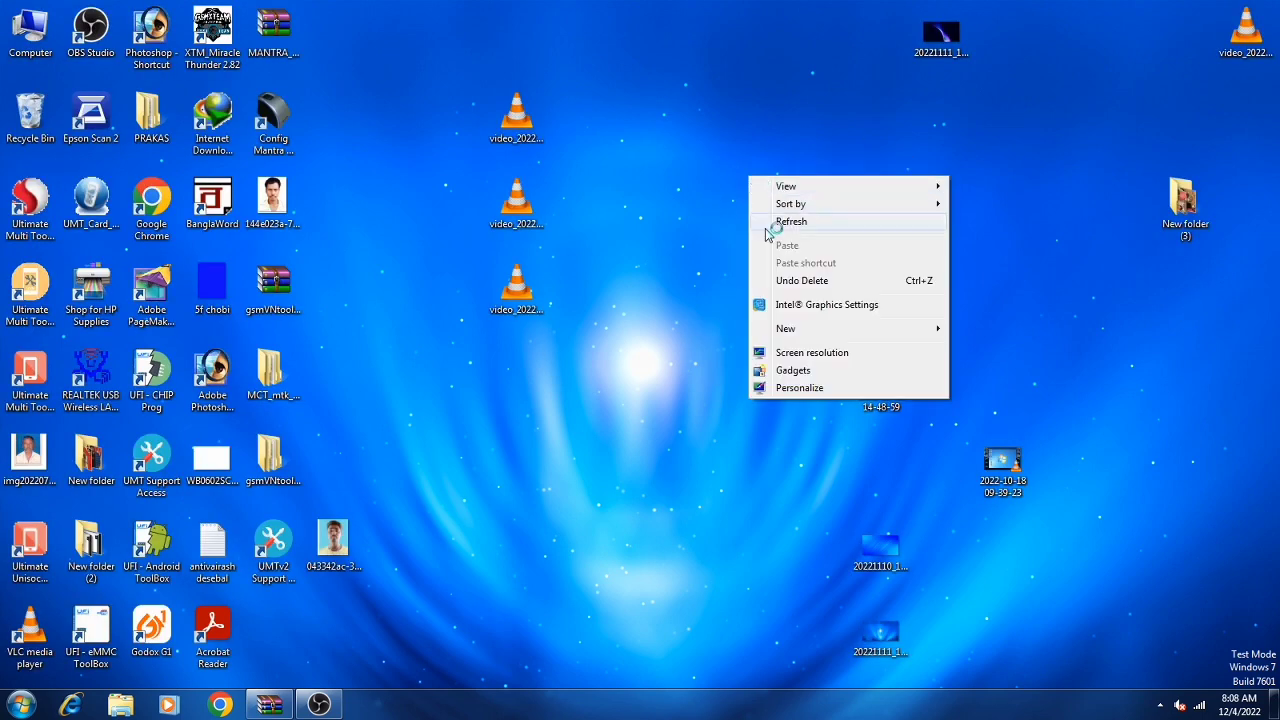
left_click(790, 232)
right_click(759, 188)
left_click(828, 240)
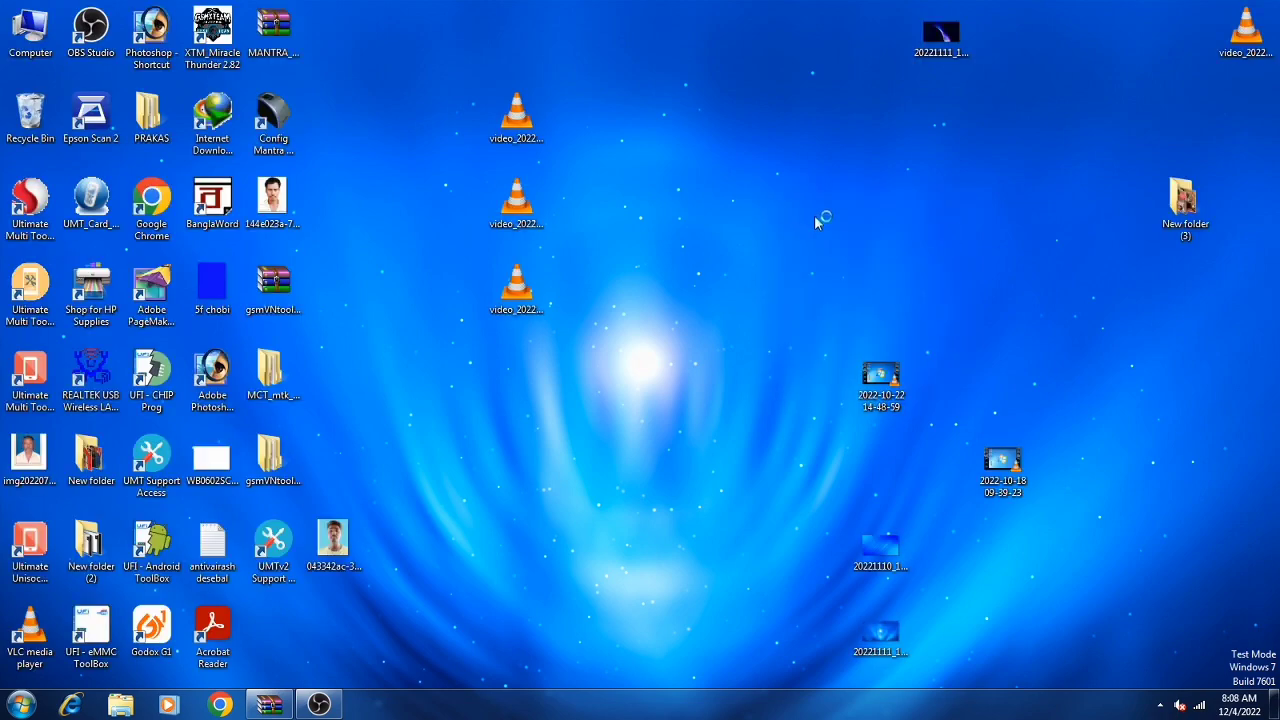
right_click(815, 211)
left_click(832, 256)
right_click(823, 215)
left_click(868, 262)
right_click(865, 239)
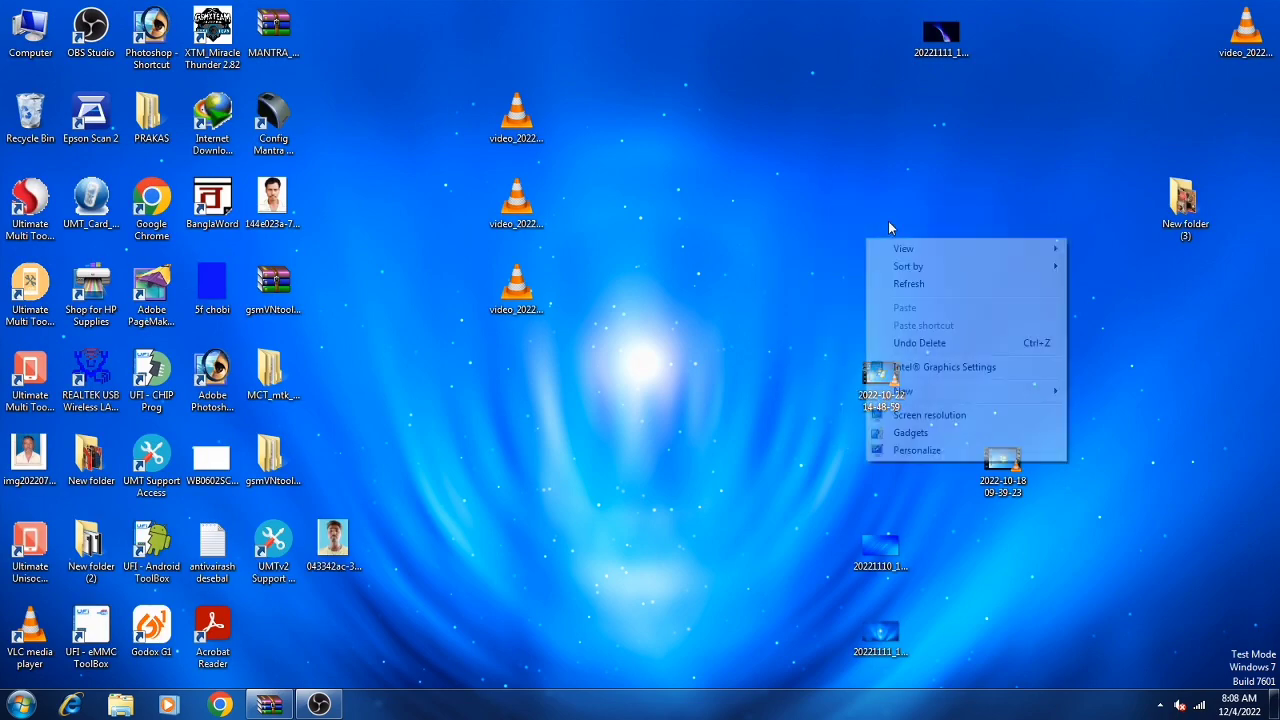
left_click(914, 283)
right_click(917, 232)
left_click(988, 276)
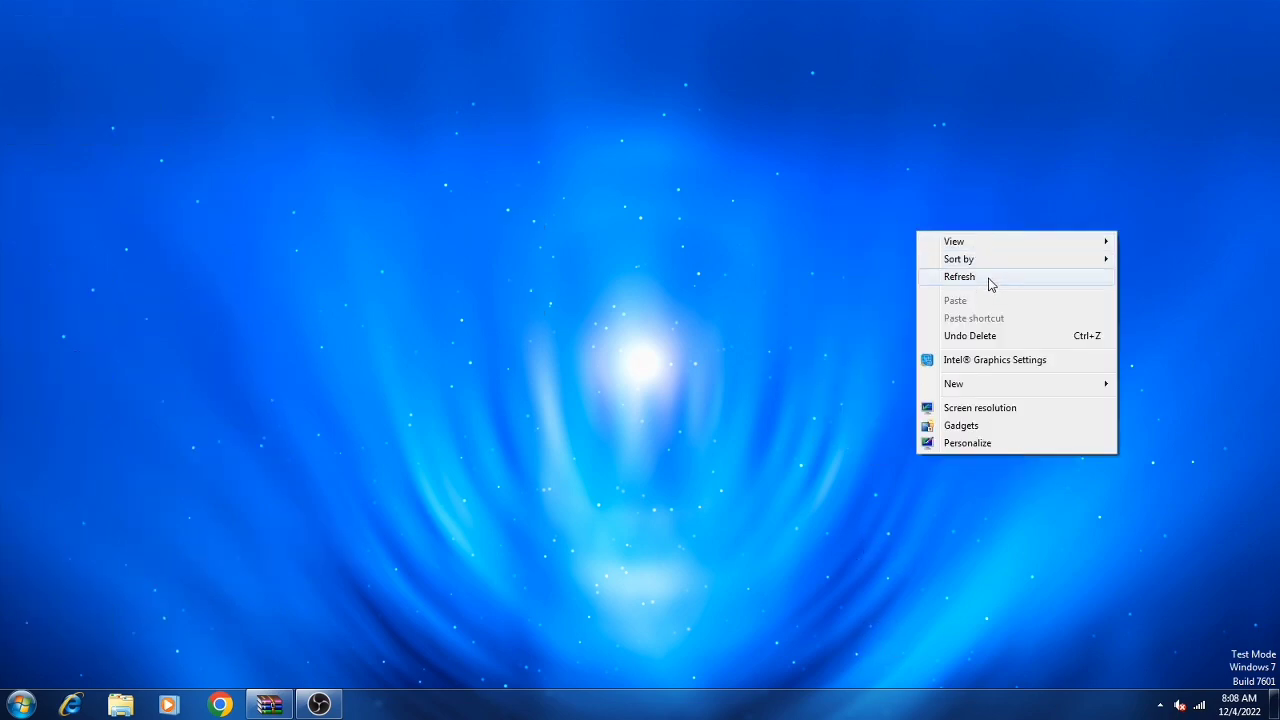
right_click(947, 199)
left_click(982, 247)
right_click(892, 153)
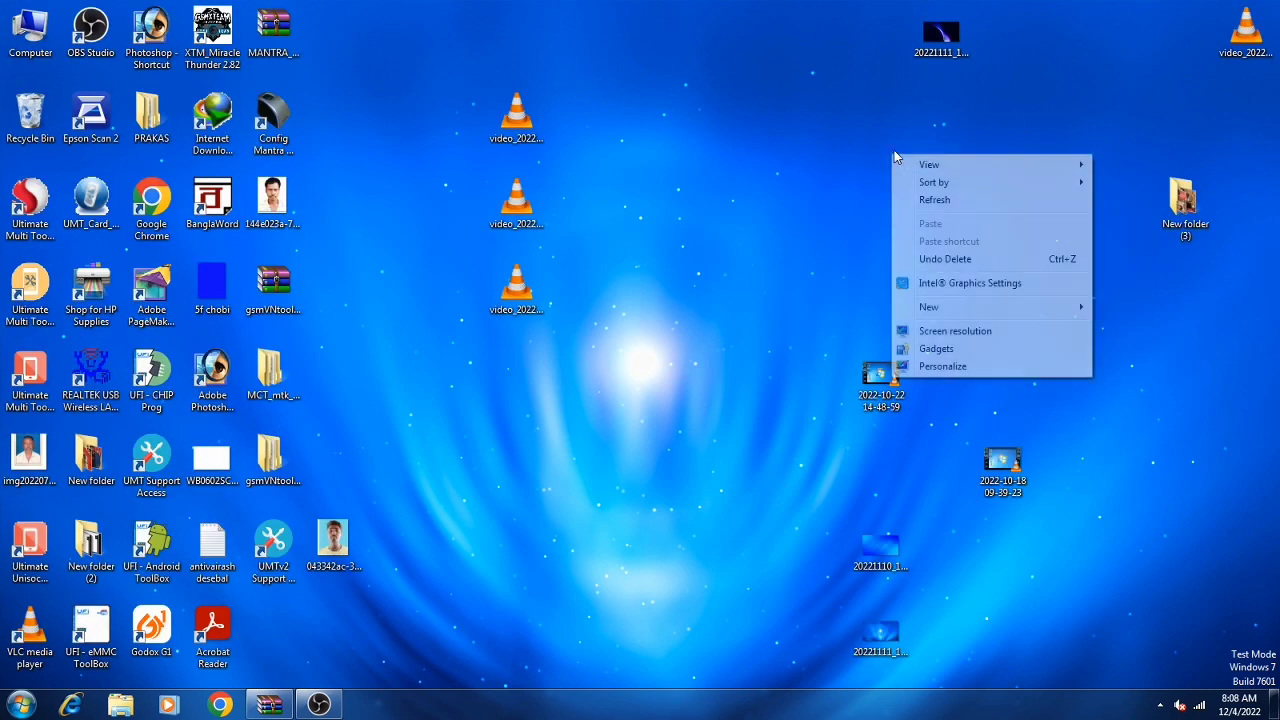
left_click(916, 200)
right_click(888, 189)
left_click(929, 233)
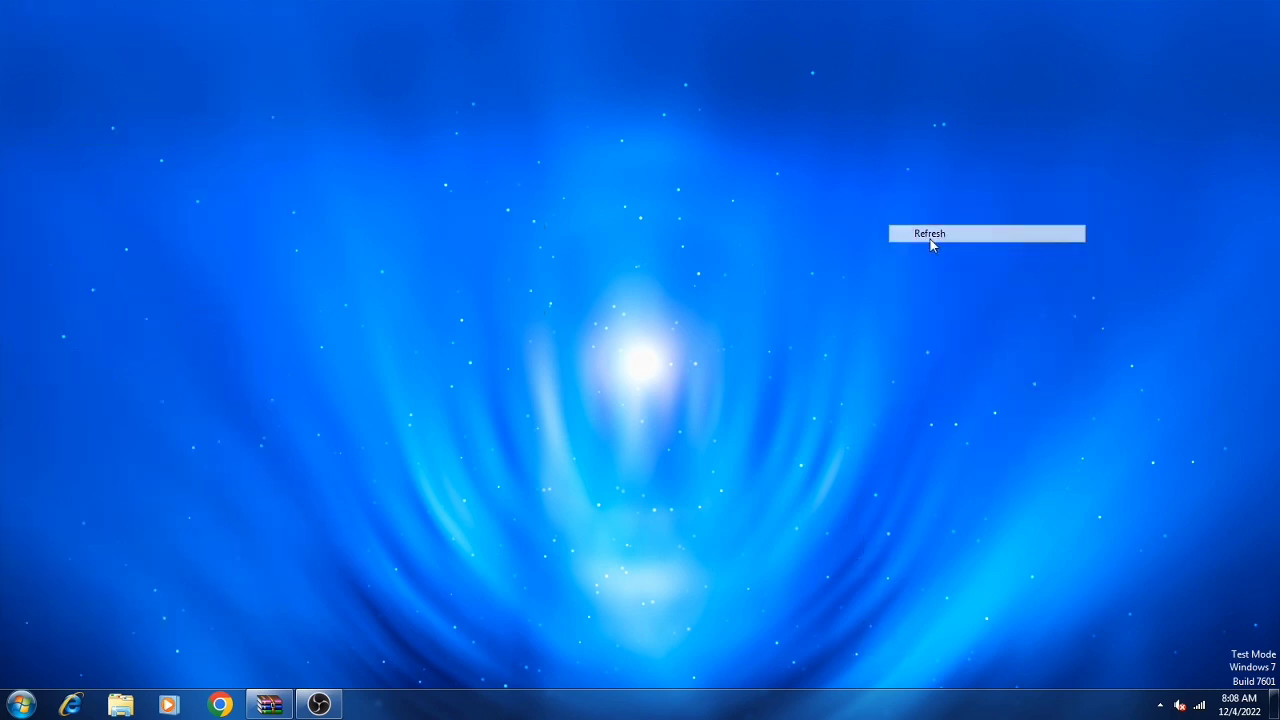
right_click(884, 209)
left_click(951, 258)
right_click(825, 189)
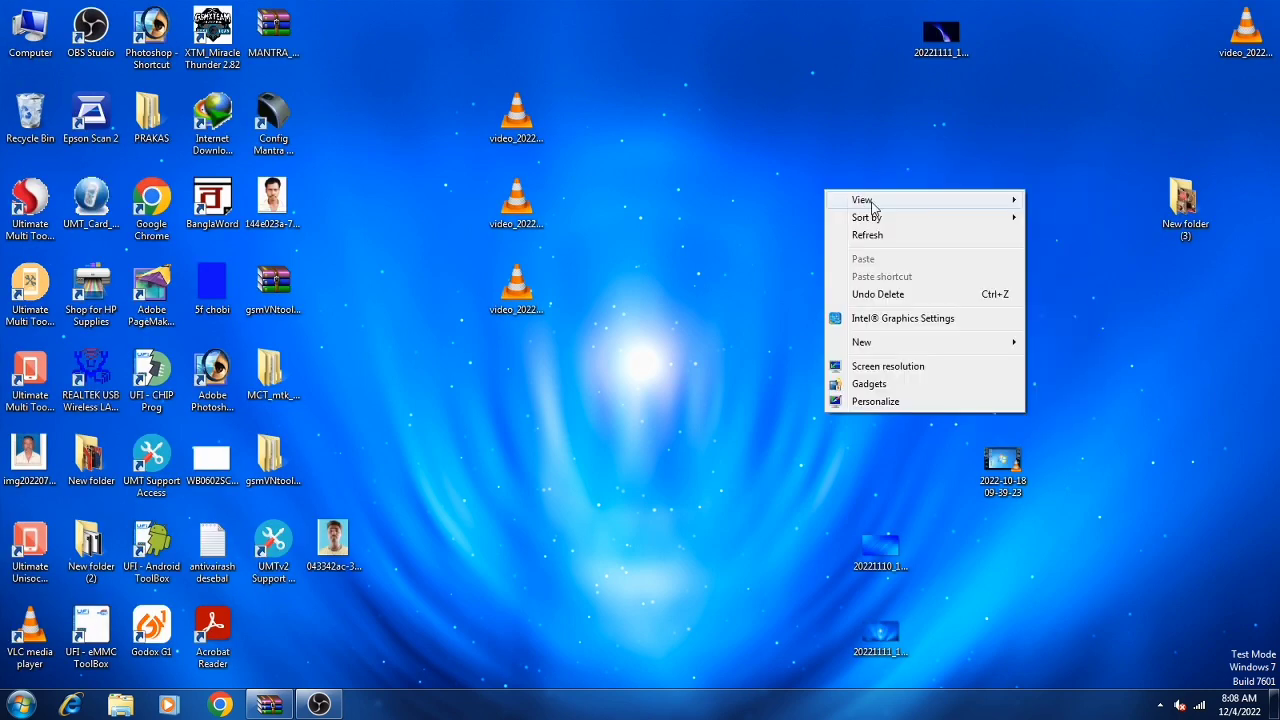
left_click(900, 240)
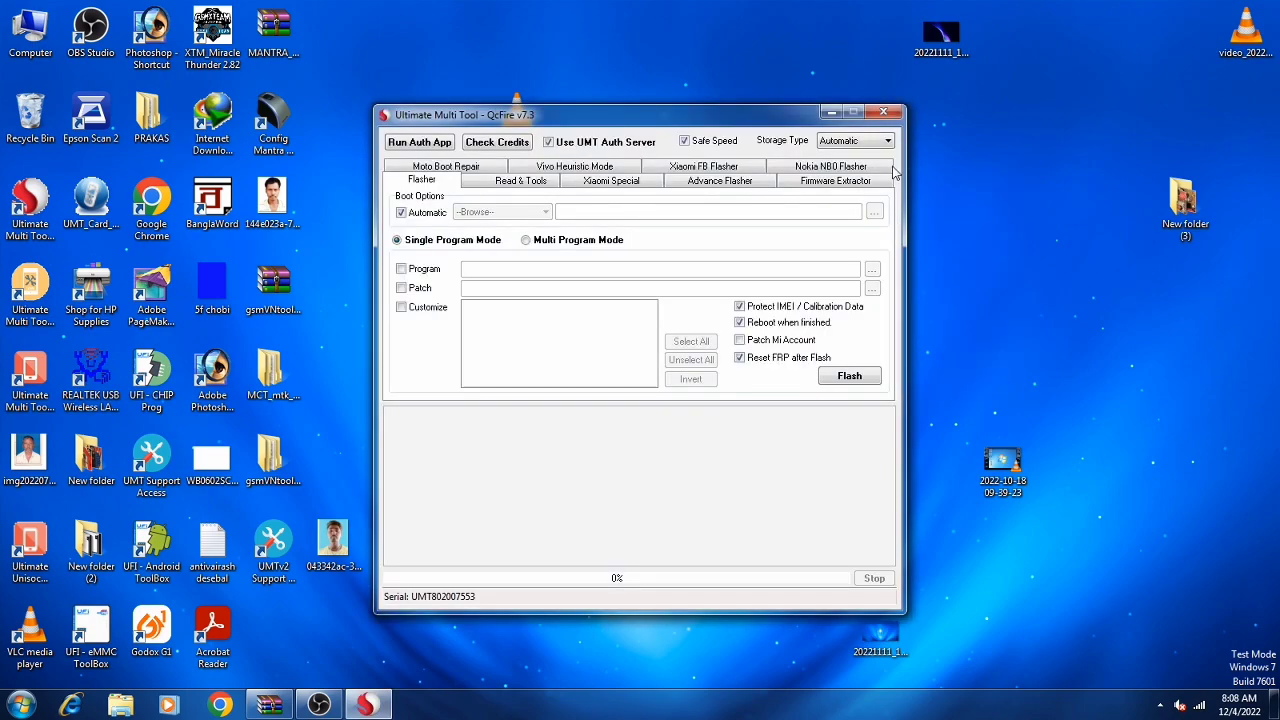
Step: Close the Ultimate Multi Tool - QcFire window and refresh the desktop
left_click(884, 112)
right_click(862, 146)
left_click(898, 192)
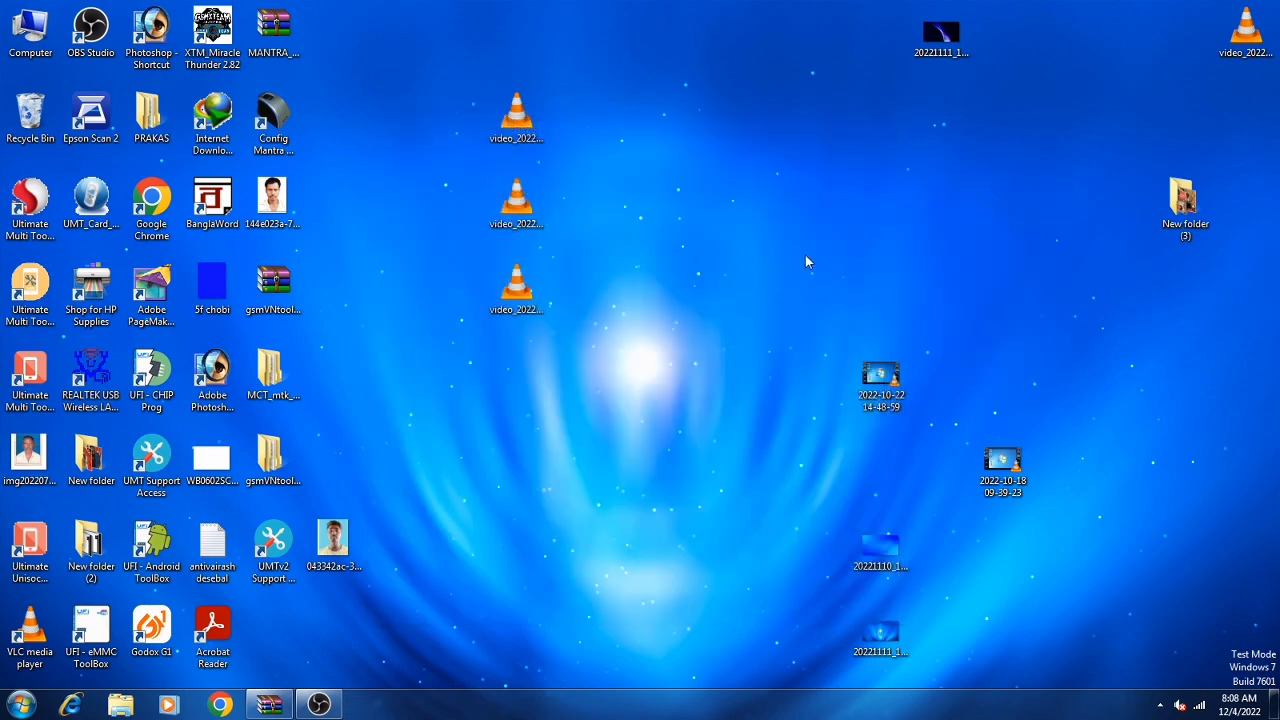